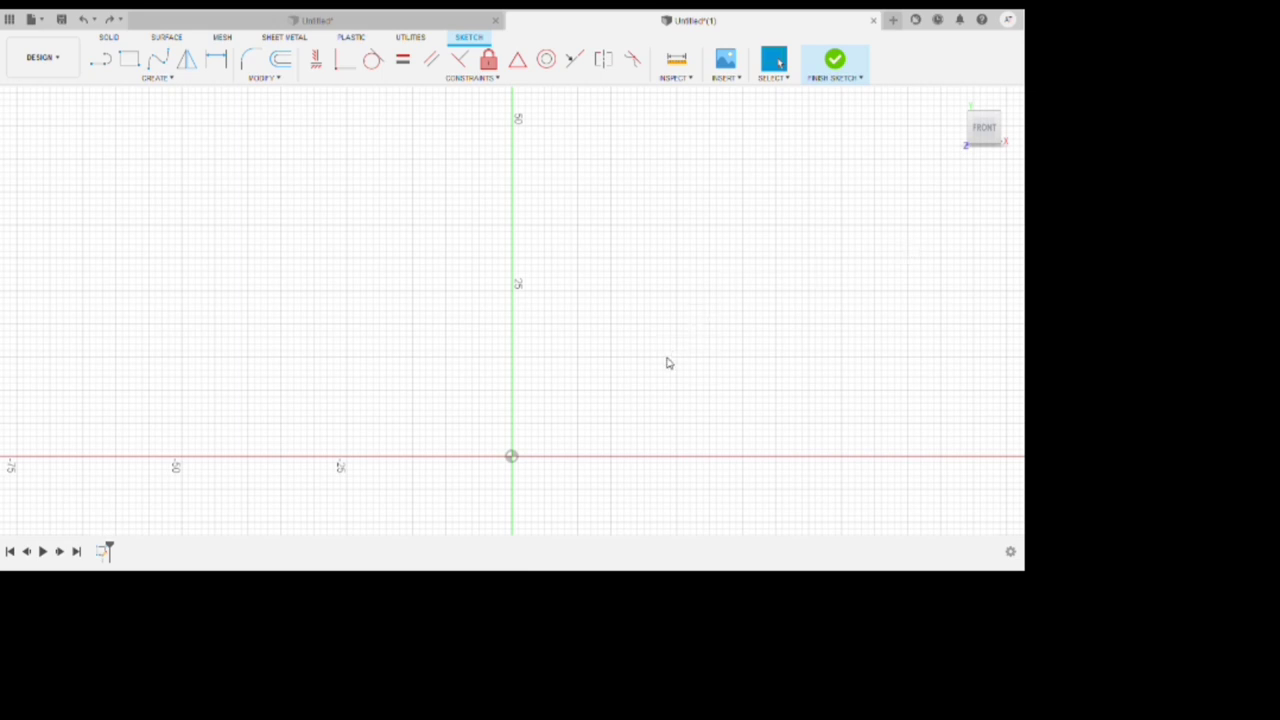
Draw a 35-long horizontal line from the origin along the x-axis
key("l")
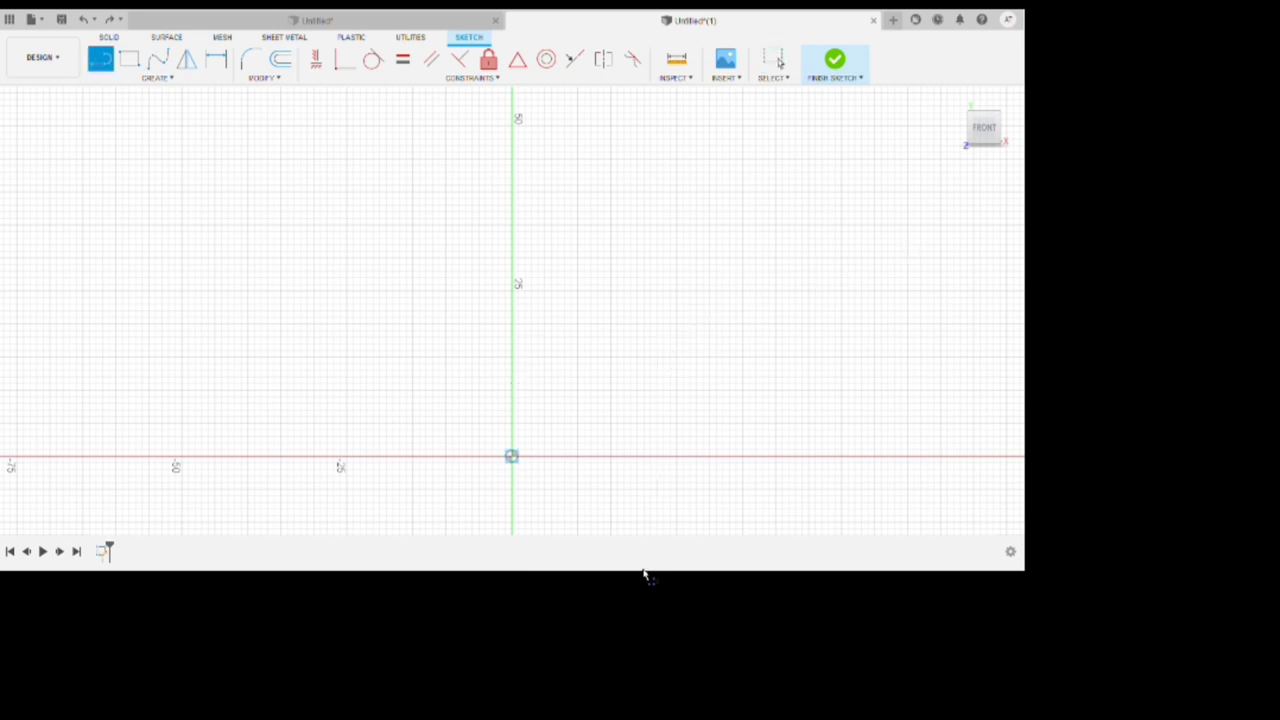
left_click(511, 456)
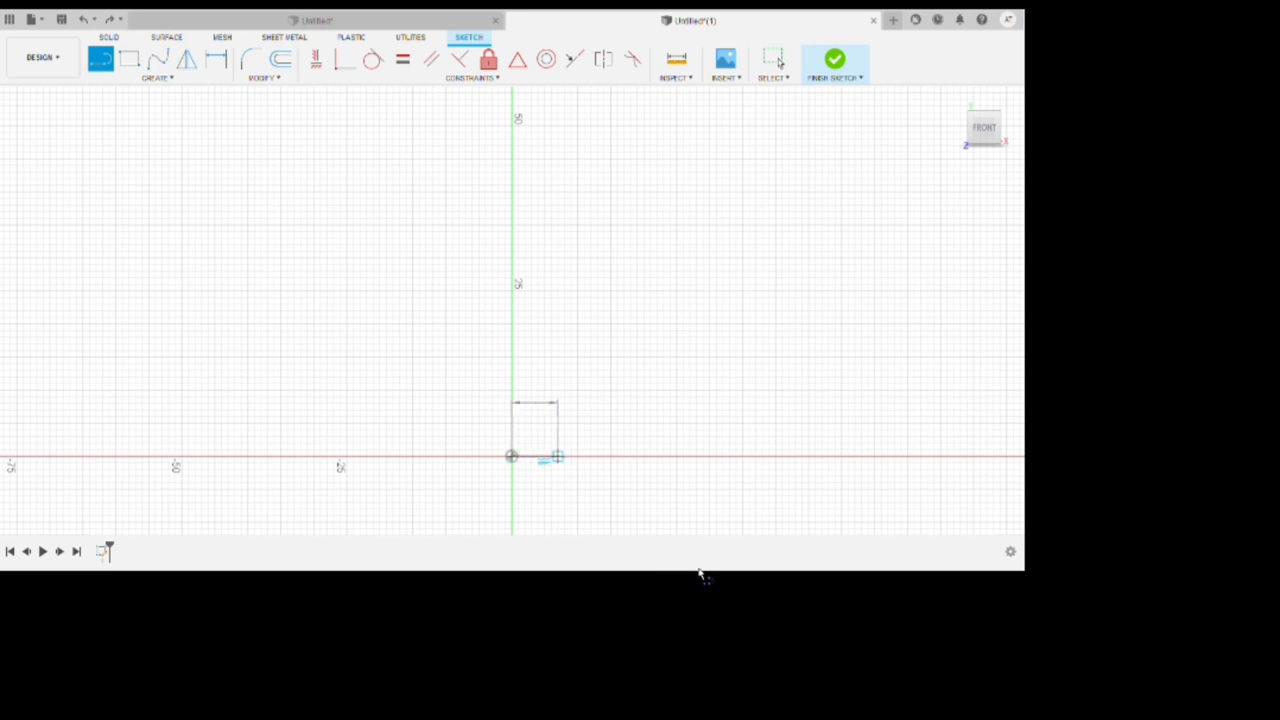
key("Return")
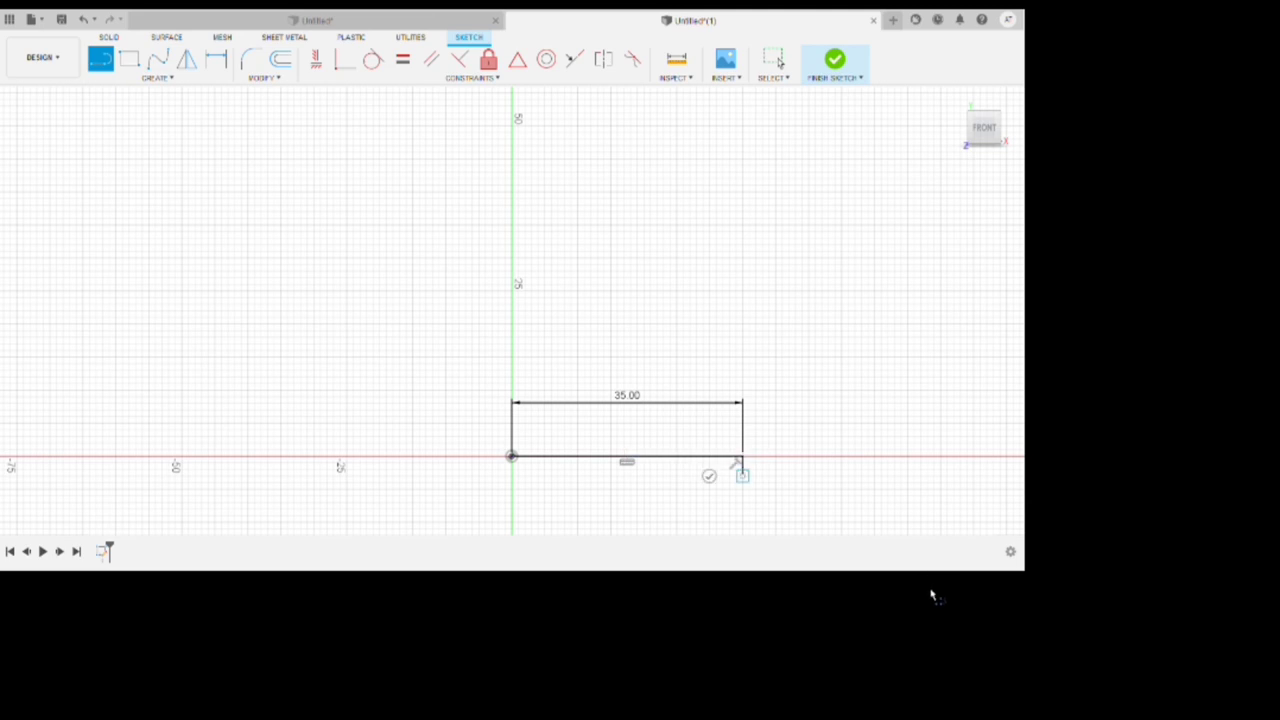
key("Escape")
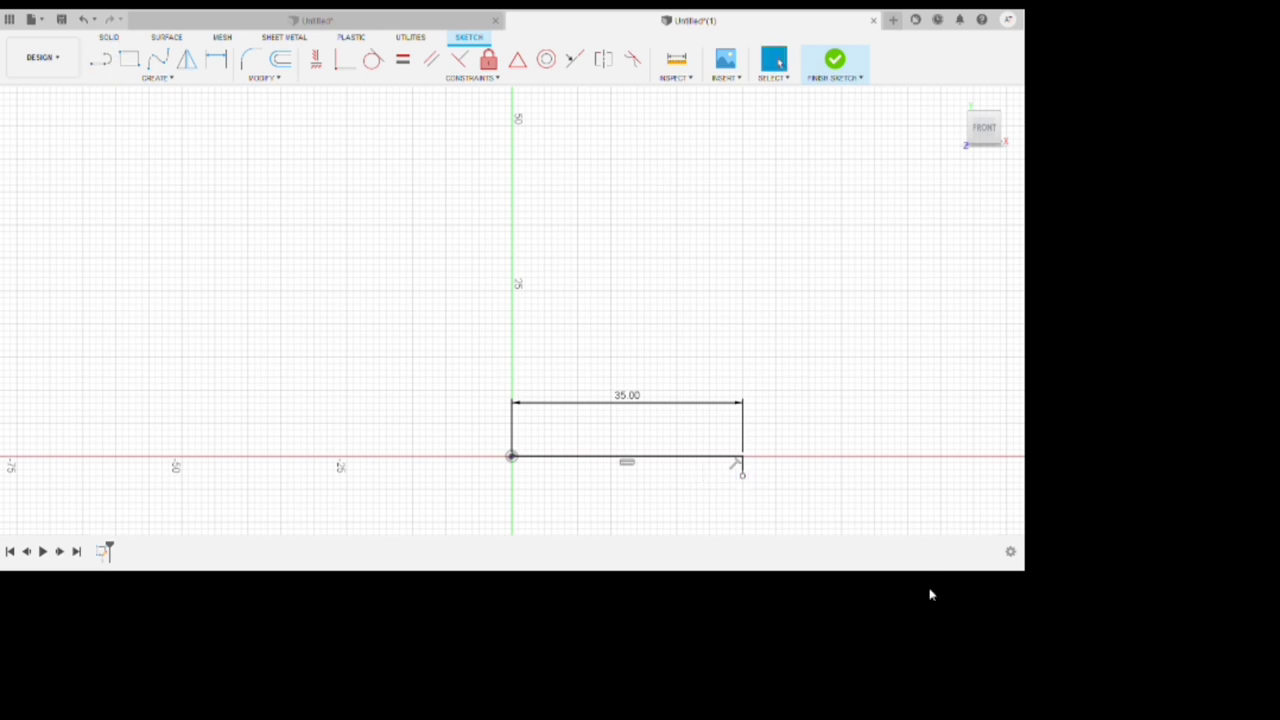
Draw the 9-deep drop, the lower edge and the 20-high right side
key("l")
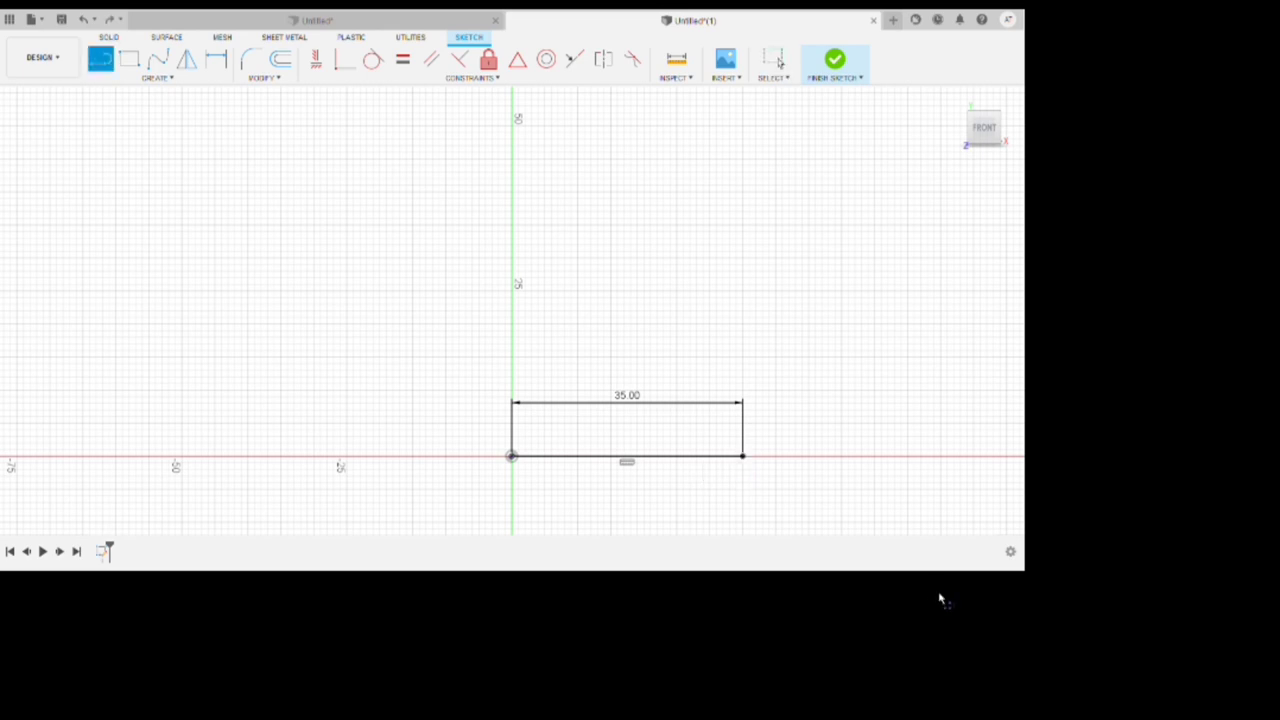
left_click(743, 457)
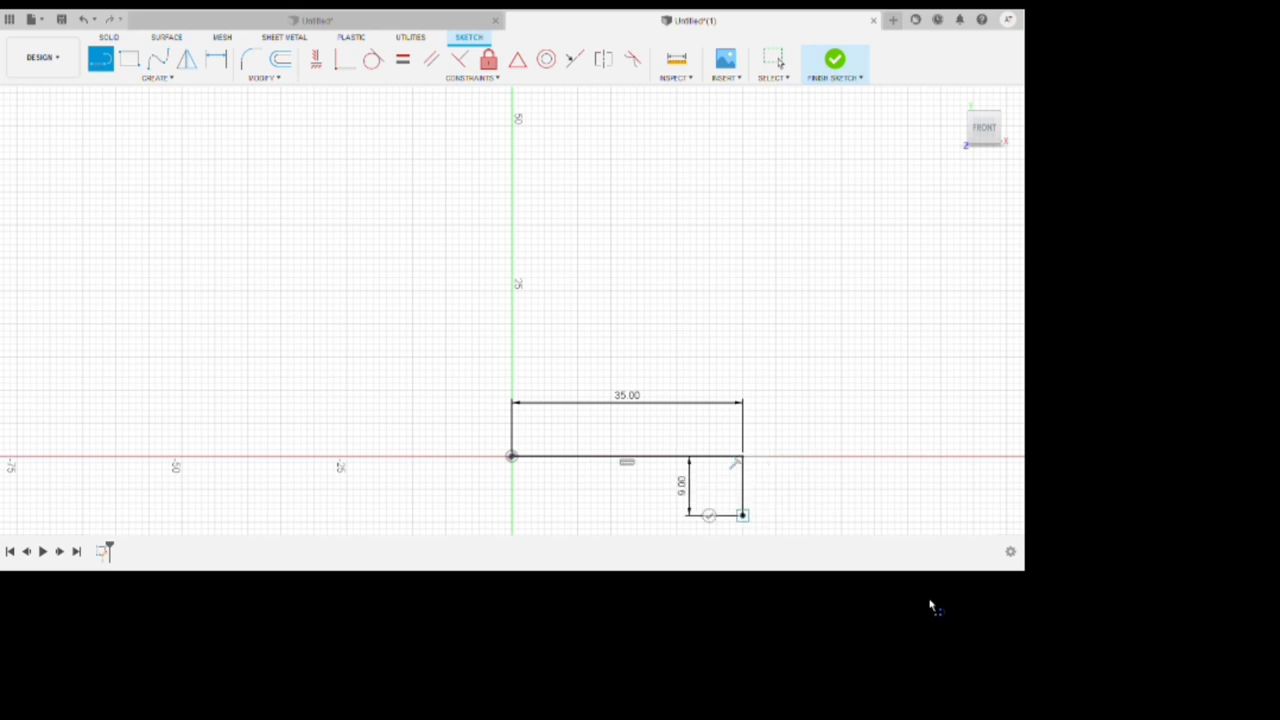
left_click(742, 515)
left_click_drag(742, 515, 836, 515)
key("Escape")
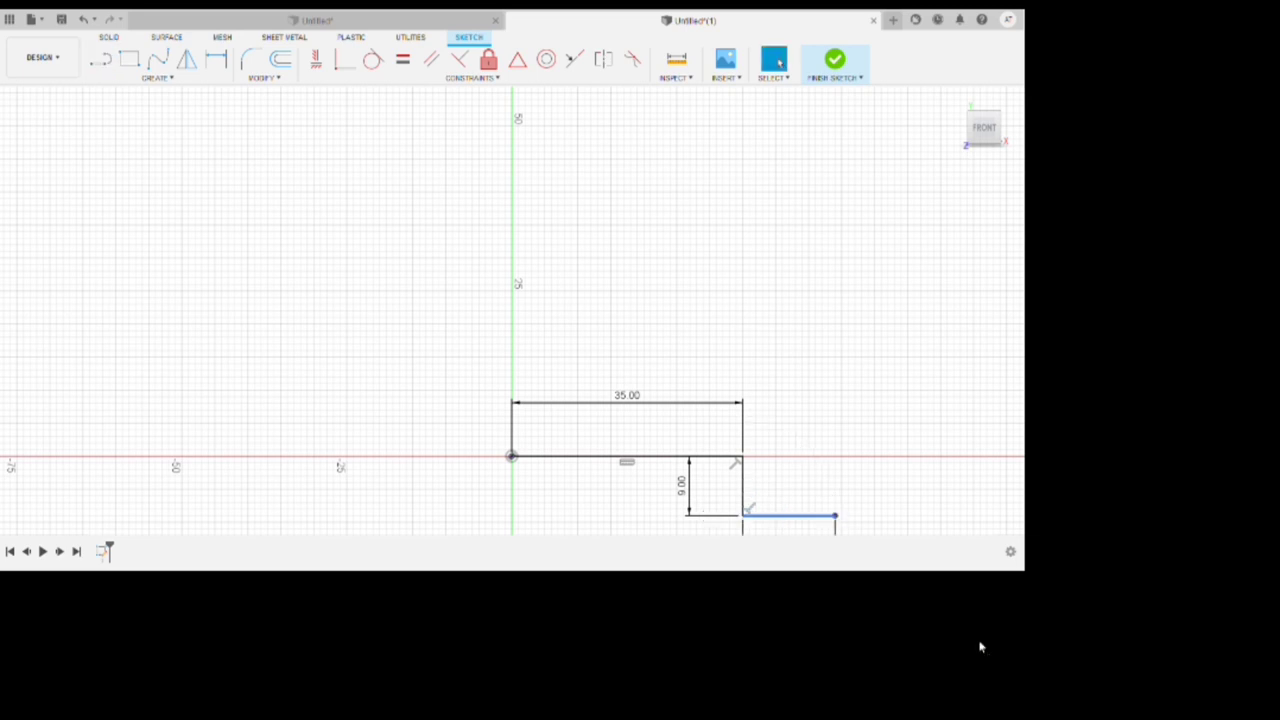
key("l")
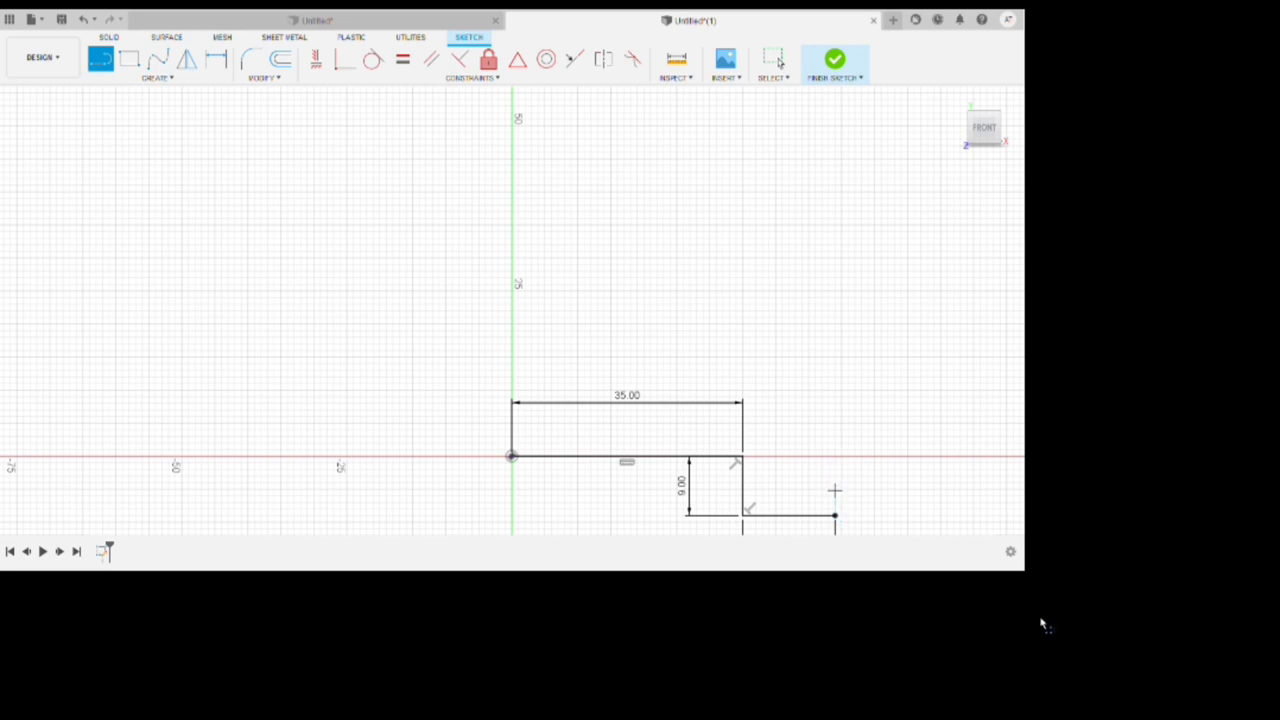
left_click_drag(835, 515, 838, 383)
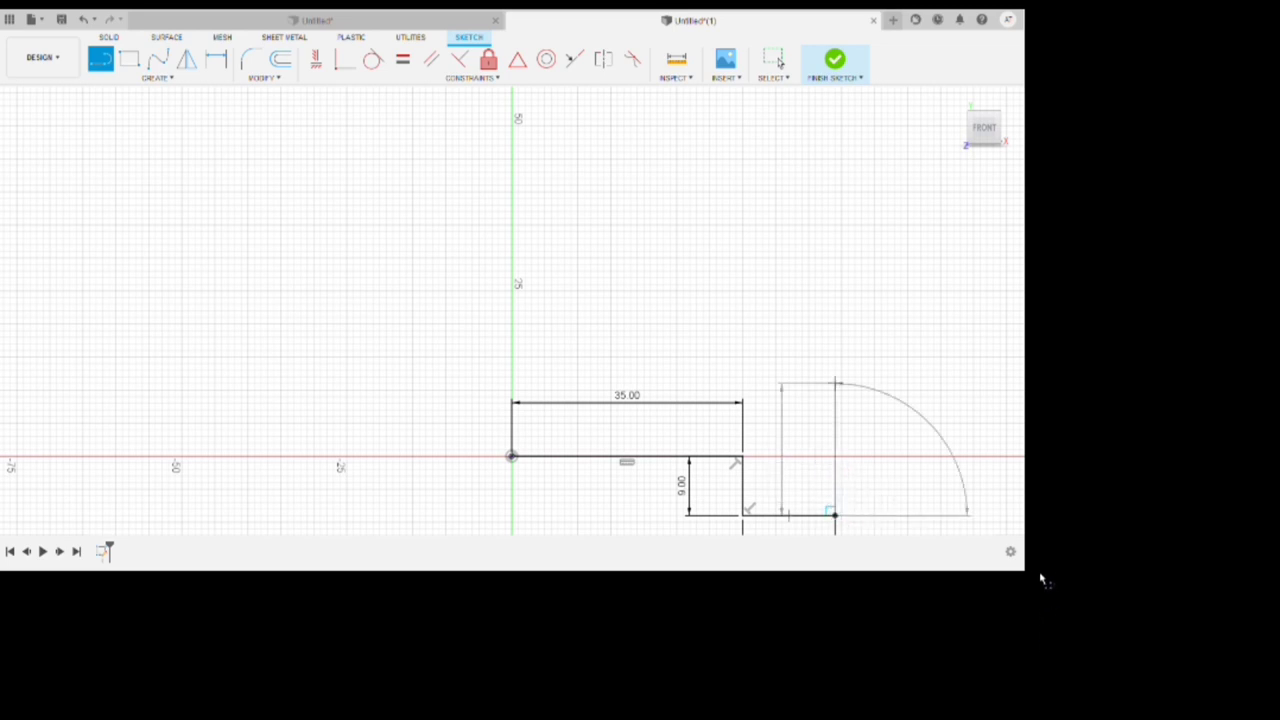
key("Escape")
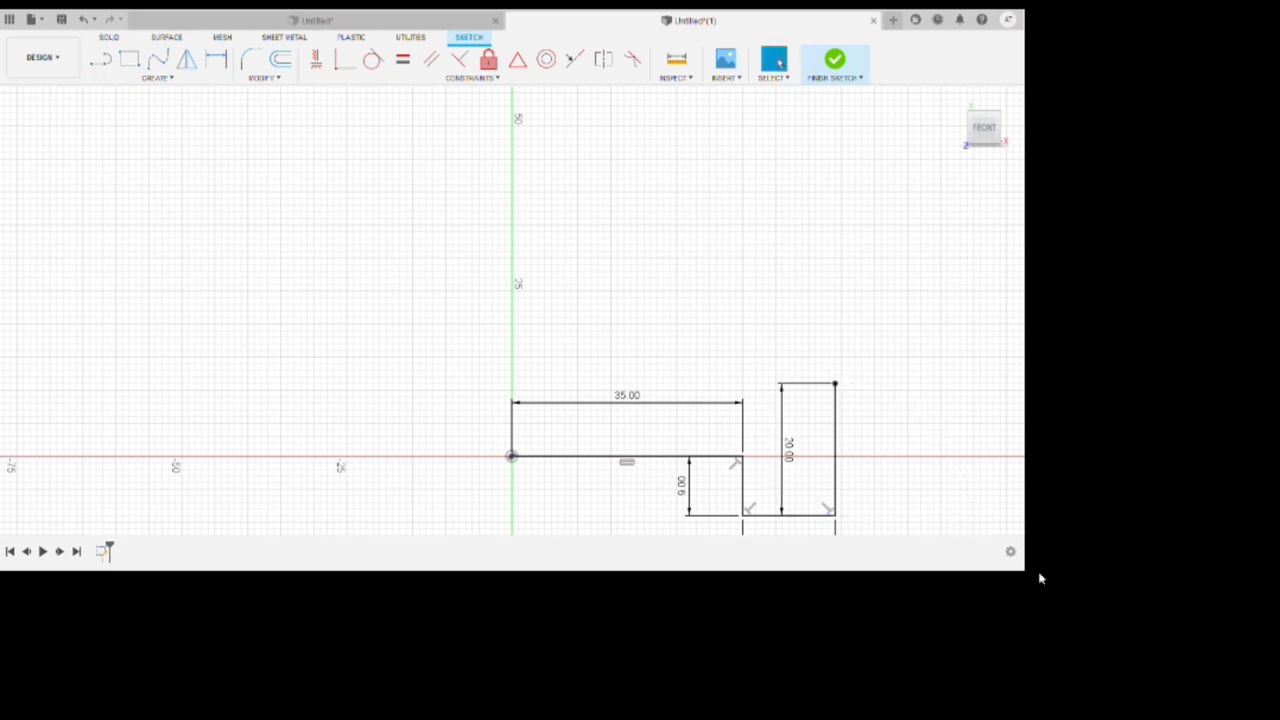
Draw the 49-long top edge back to the vertical axis and close the left side
key("l")
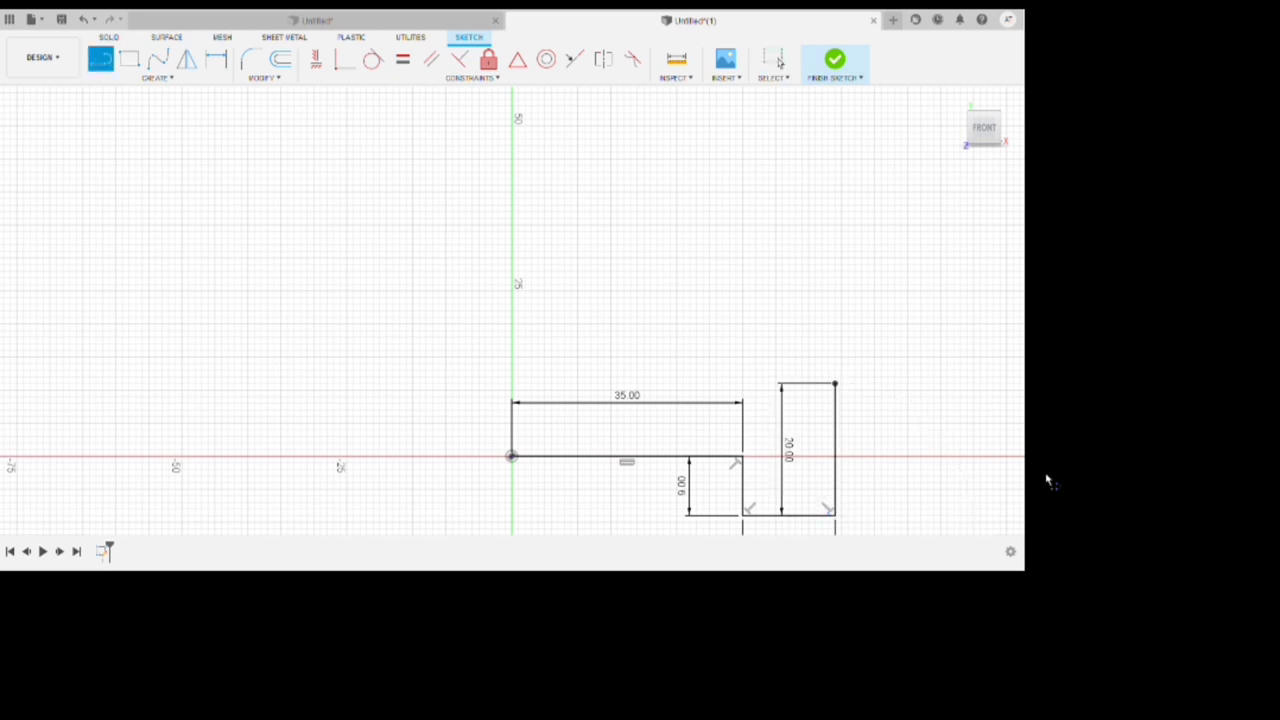
left_click_drag(835, 383, 648, 483)
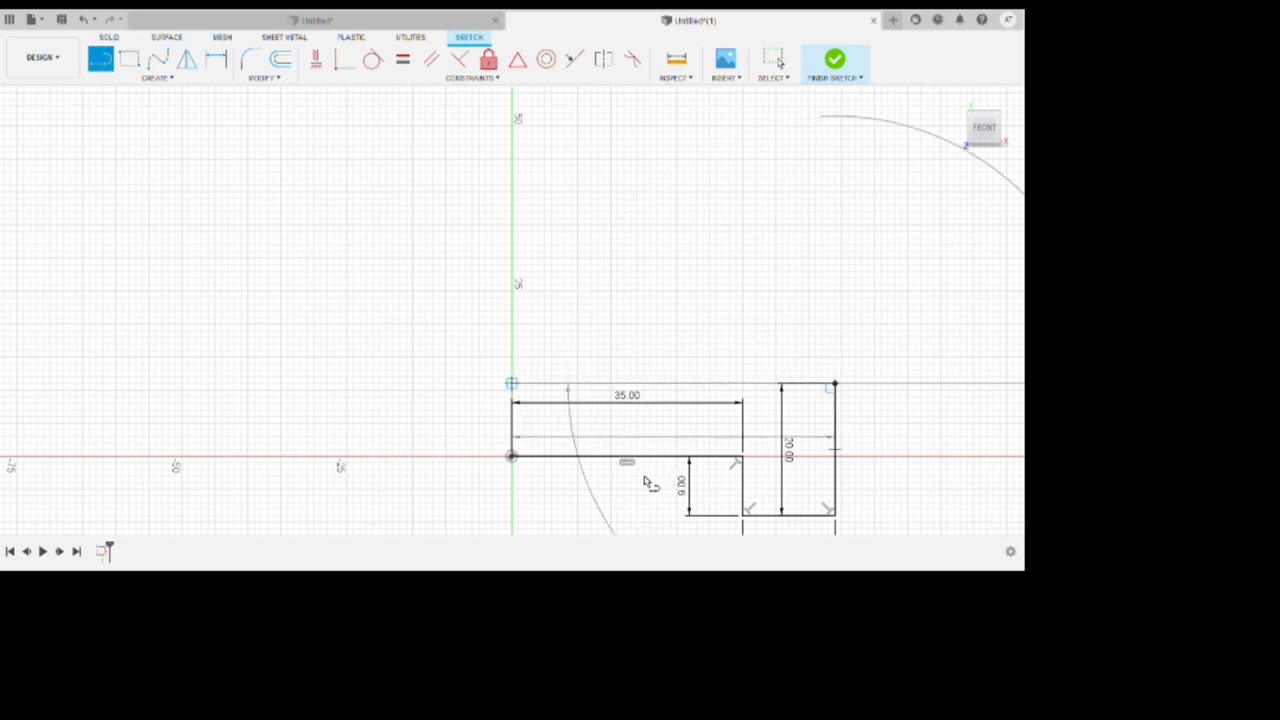
key("Escape")
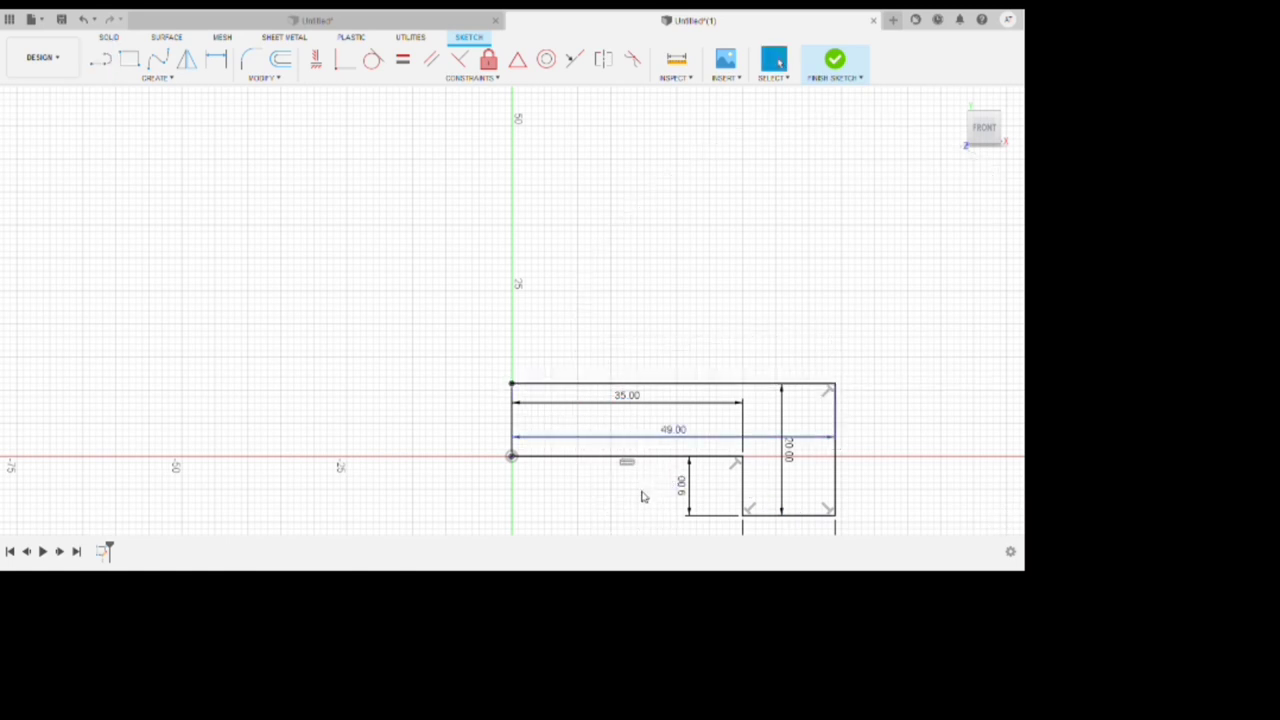
key("l")
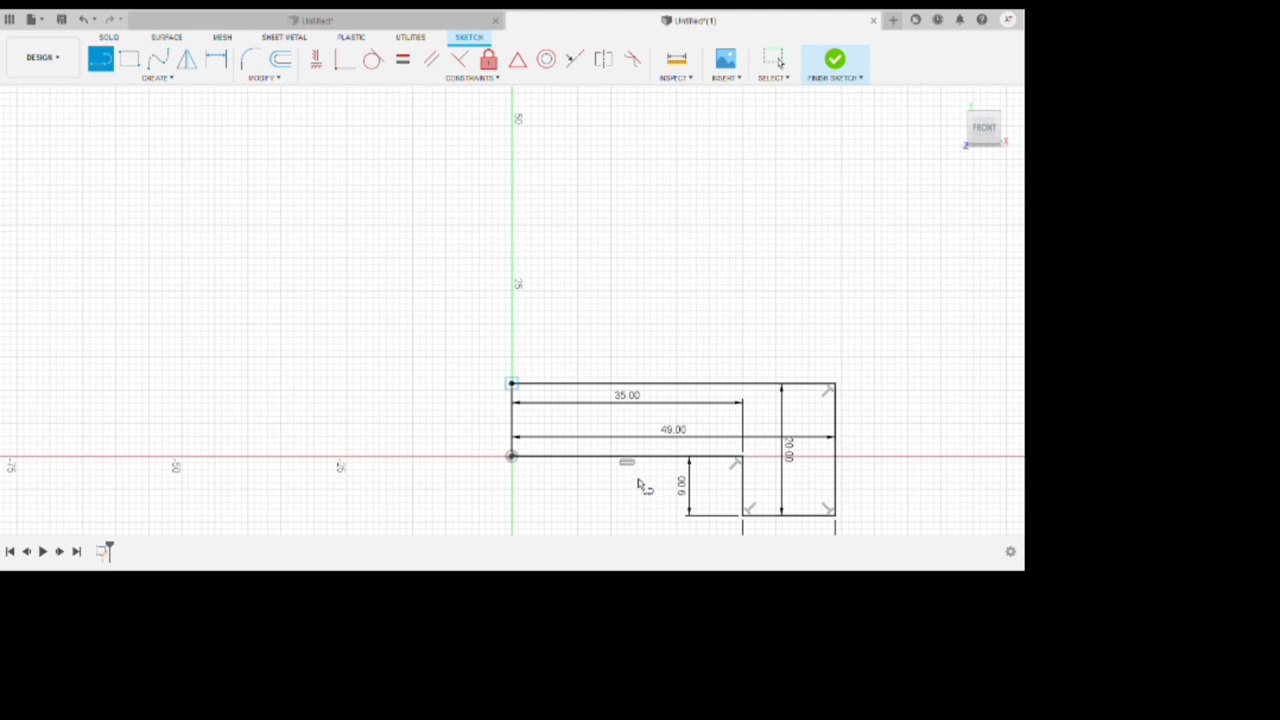
left_click_drag(640, 485, 641, 572)
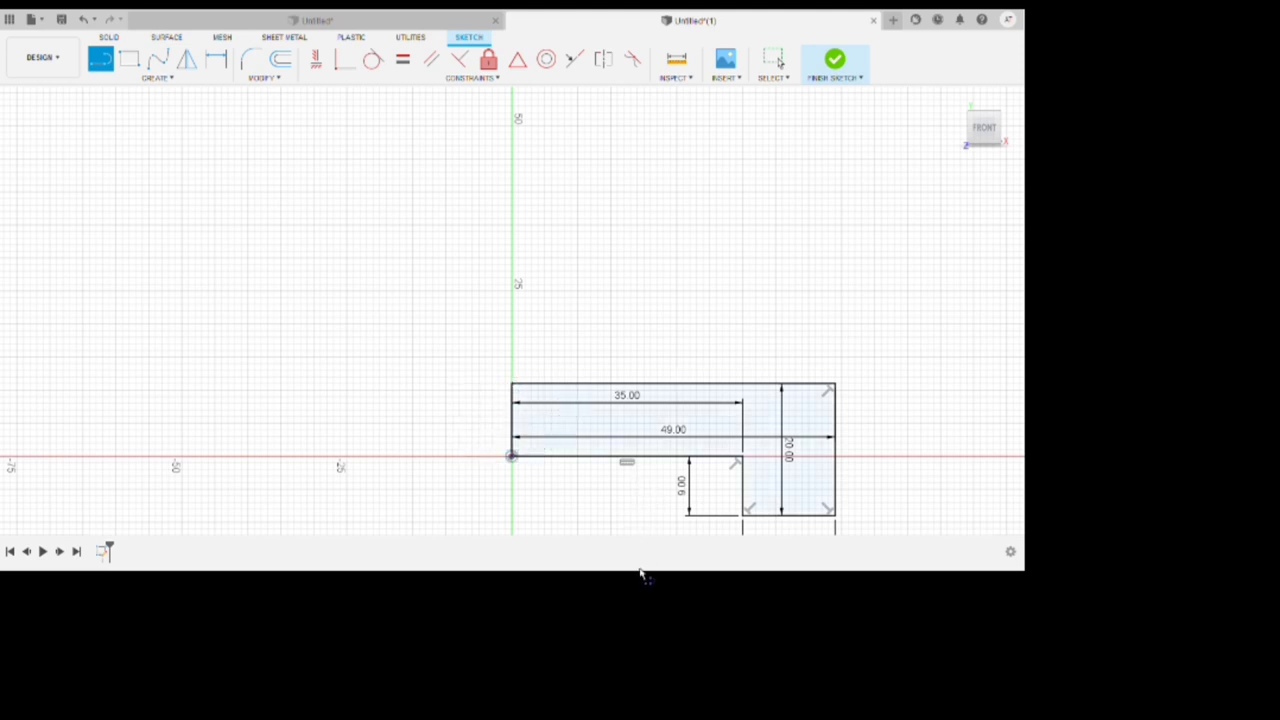
Add a circle tangent to the top and right edges and trim it into a rounded corner
key("Escape")
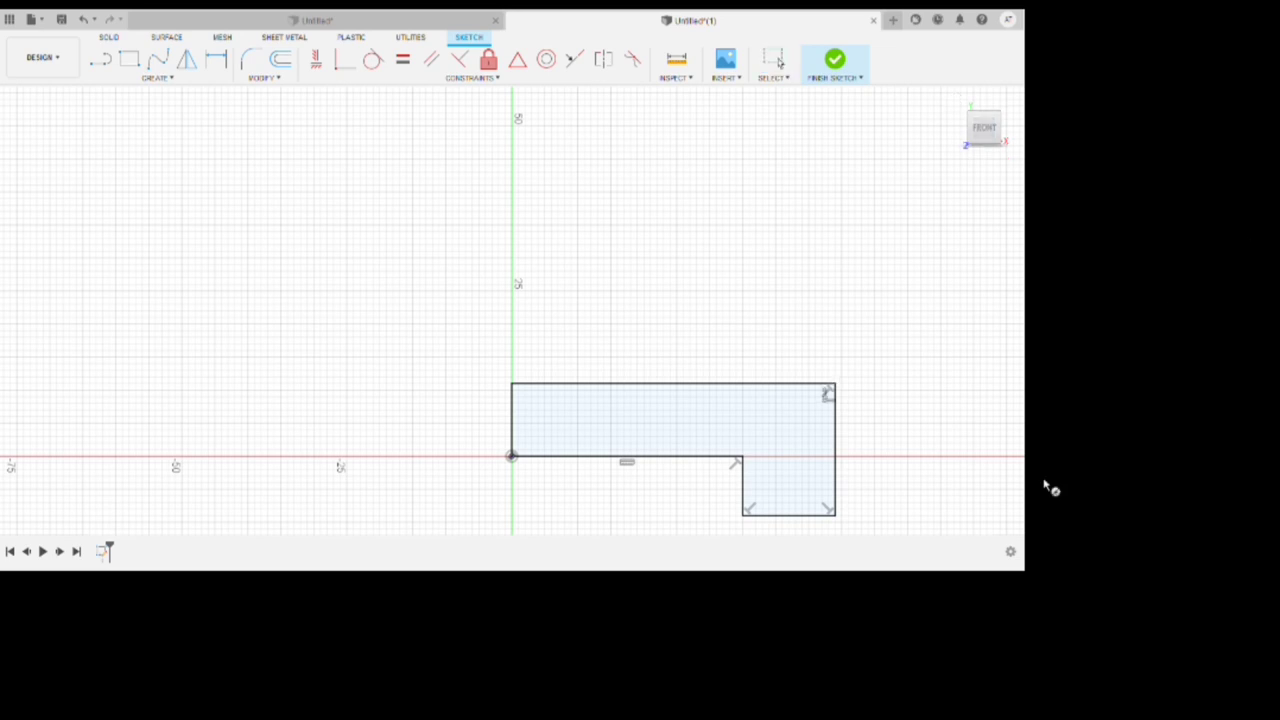
left_click(788, 416)
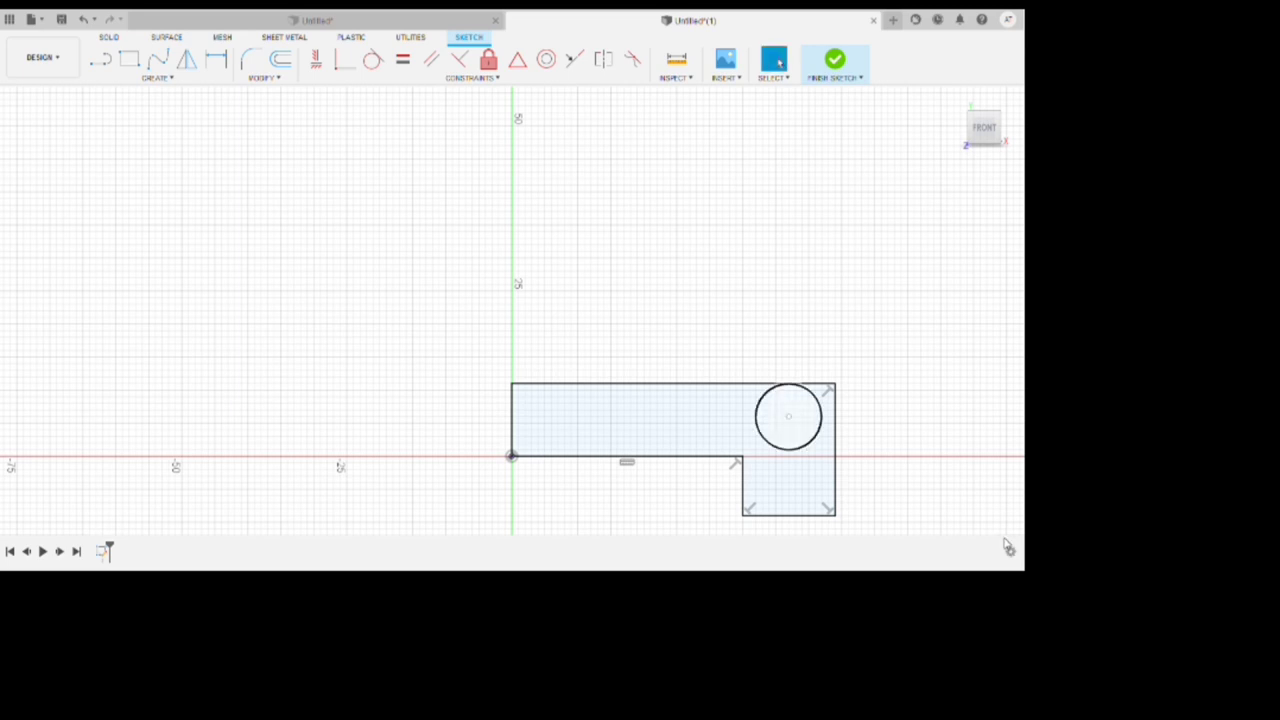
left_click(806, 443)
key("Escape")
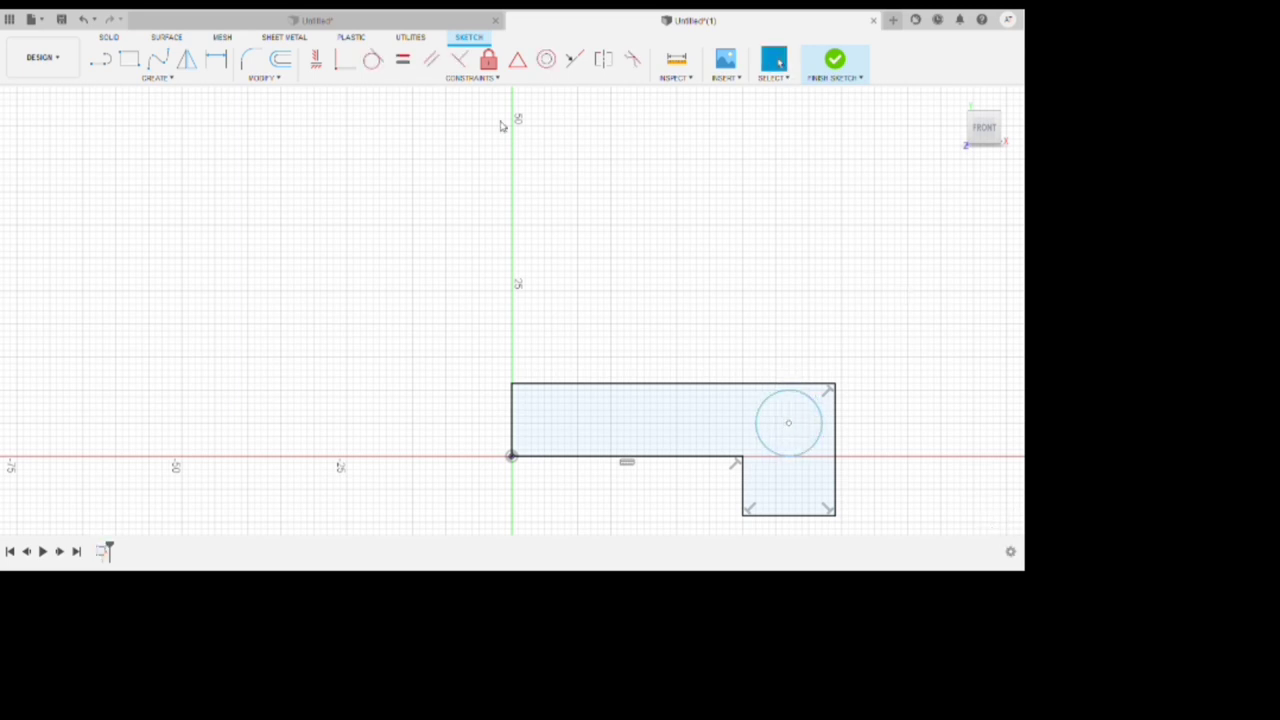
left_click(373, 59)
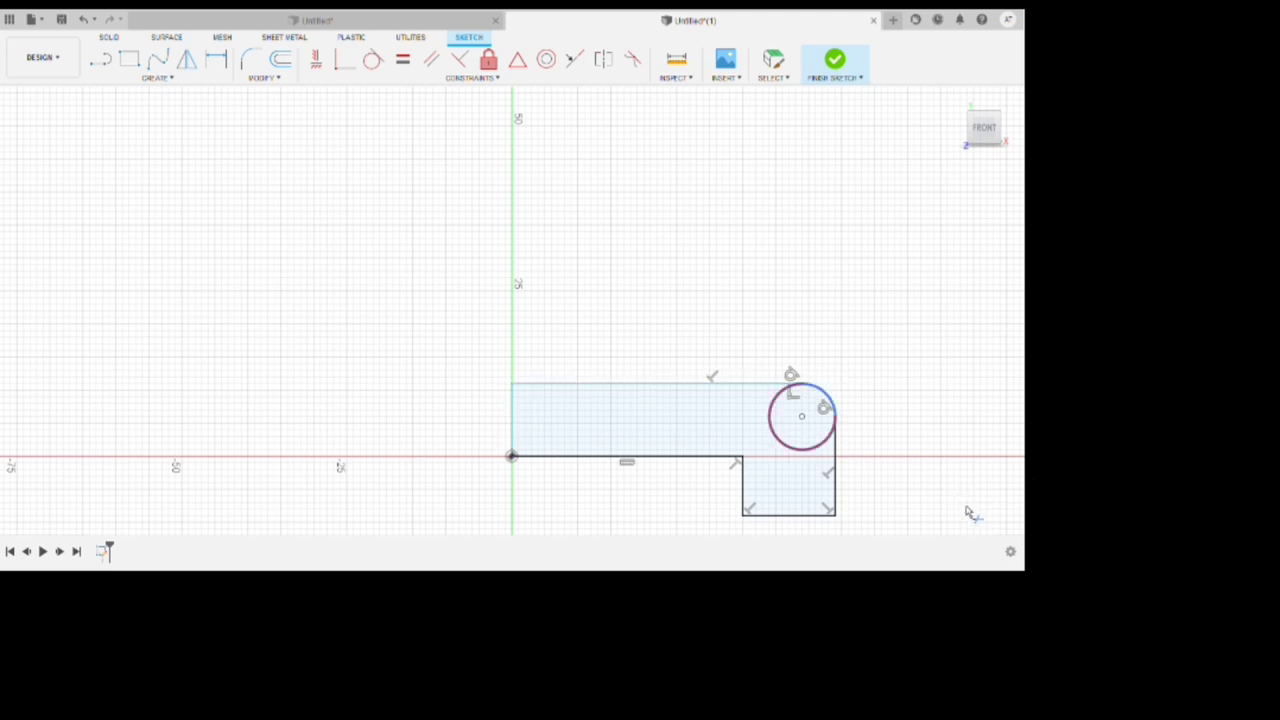
key("Delete")
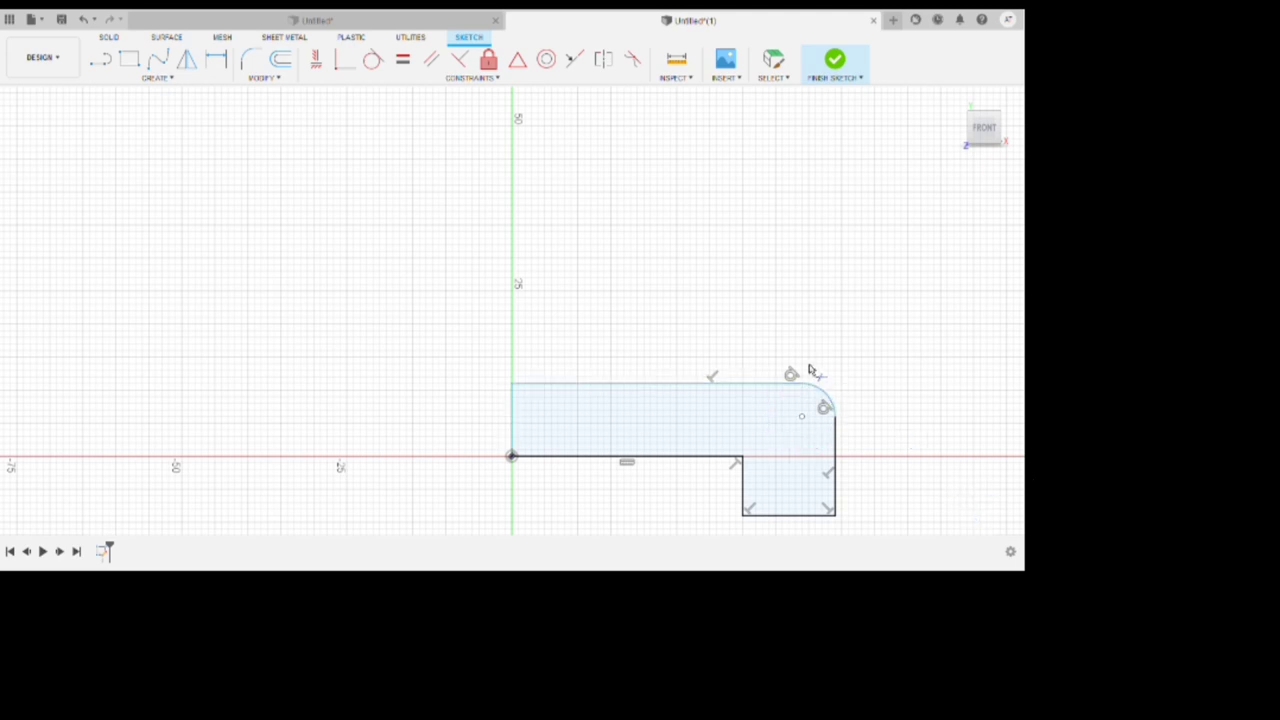
Mirror the rounded profile across the vertical axis into a symmetric base
left_click(187, 58)
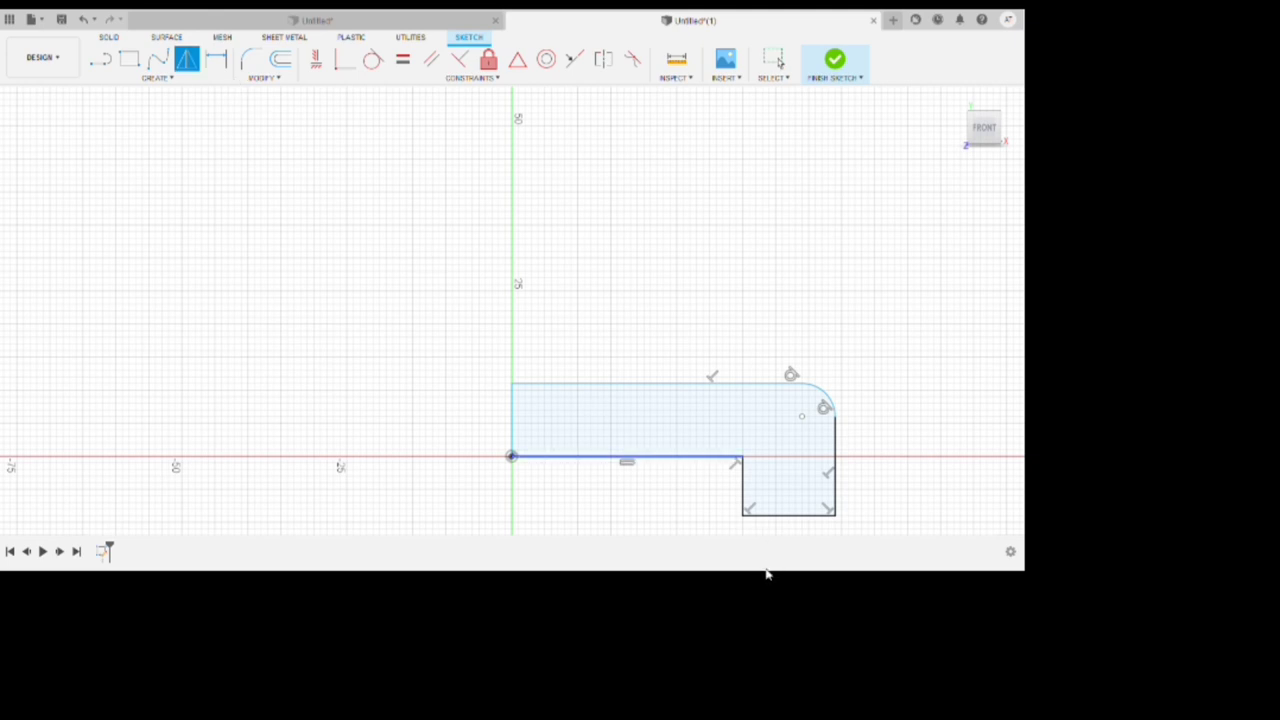
left_click(626, 456)
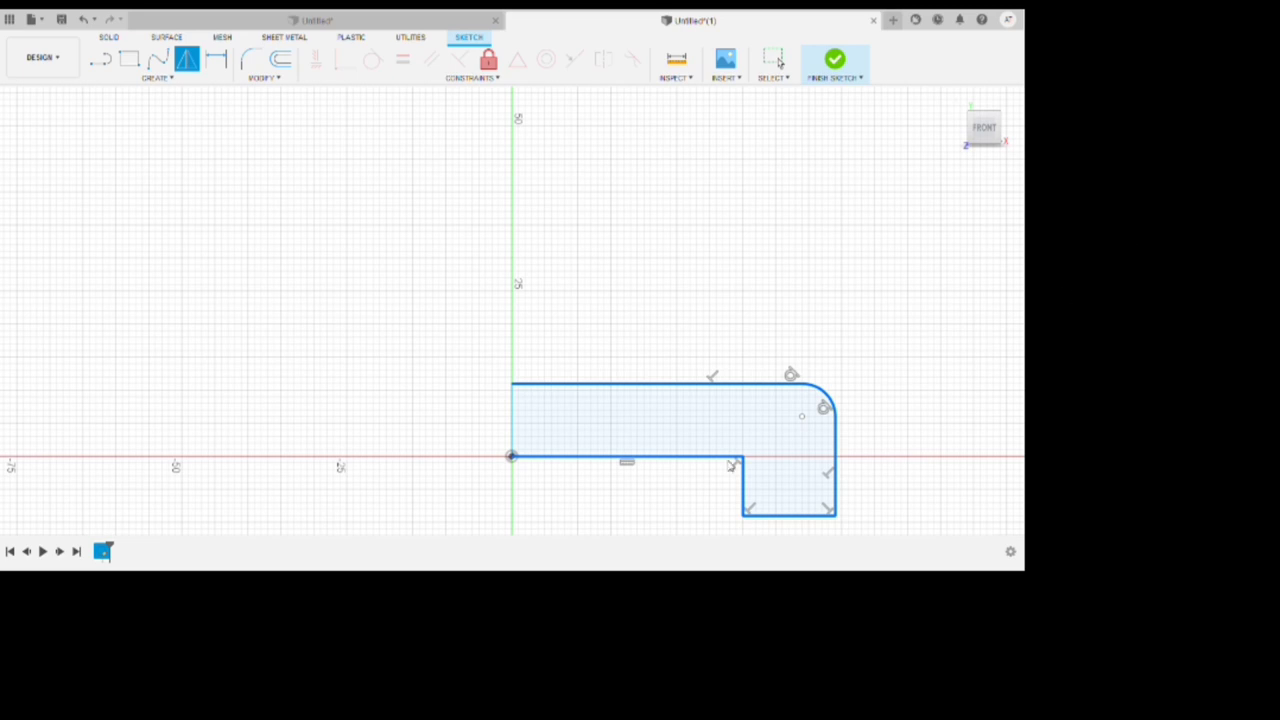
key("Return")
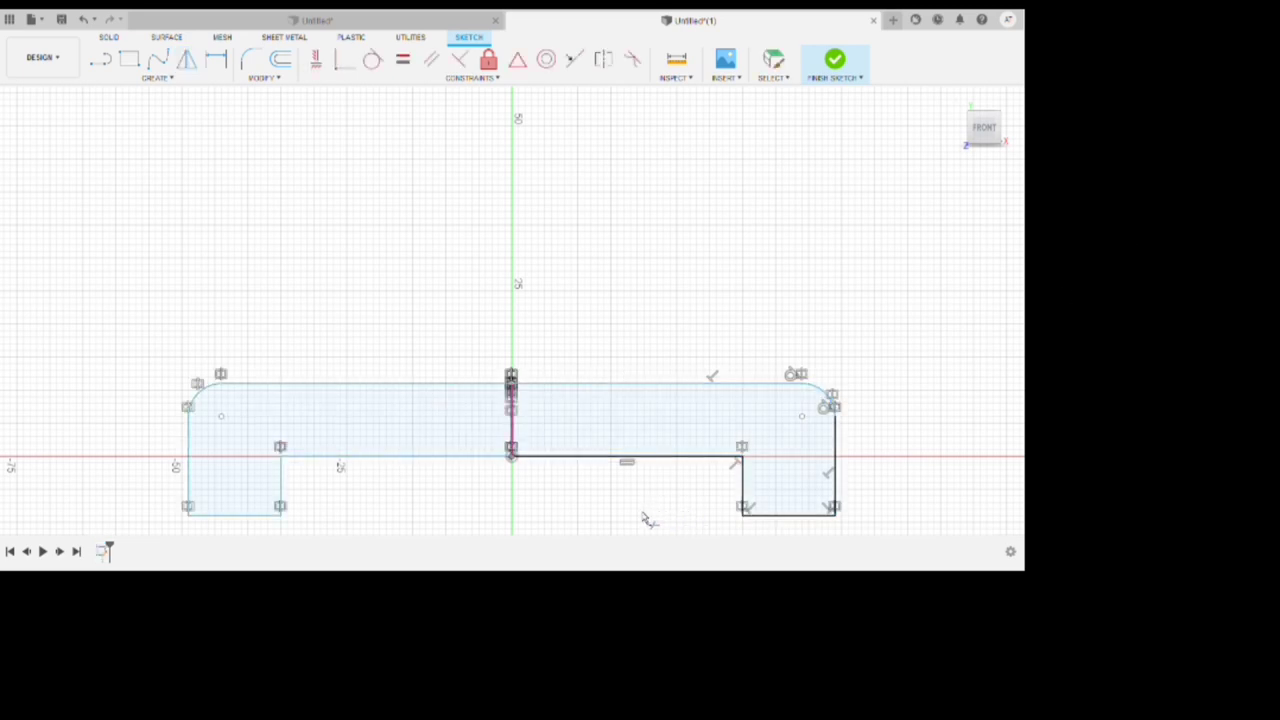
key("l")
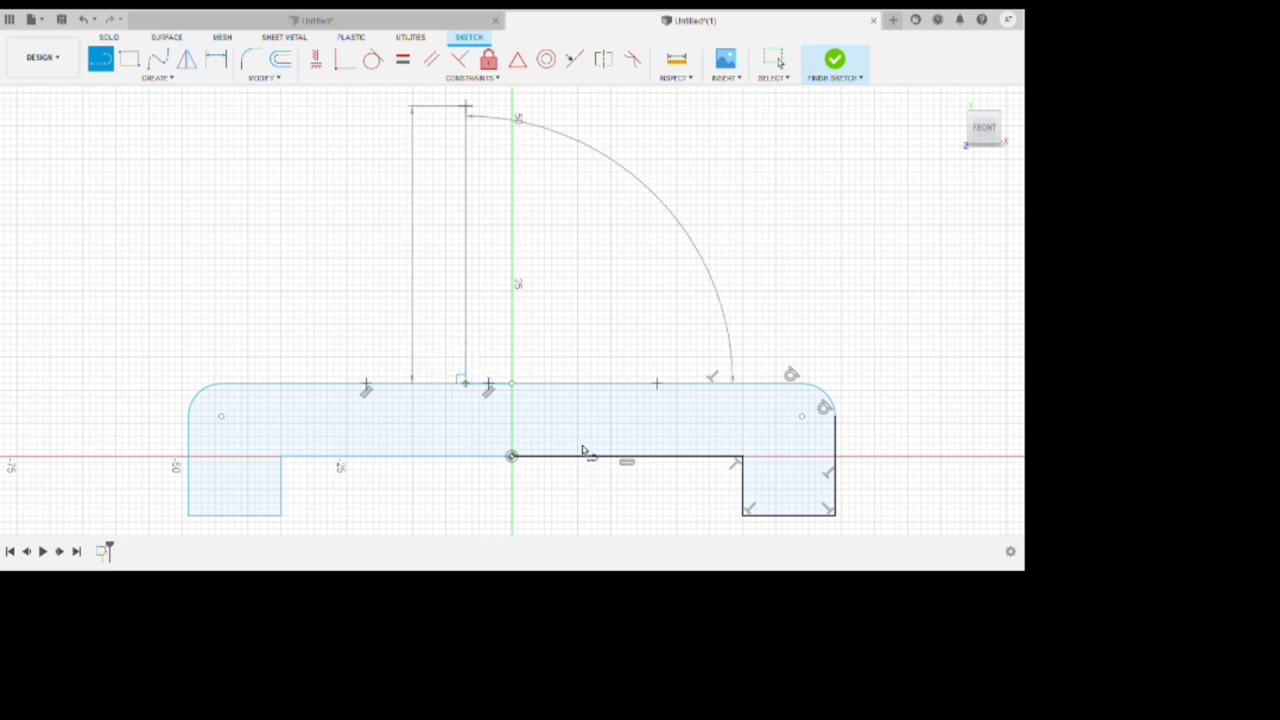
Draw the stem's top edge and right side back down to the base, closing the upright
key("Escape")
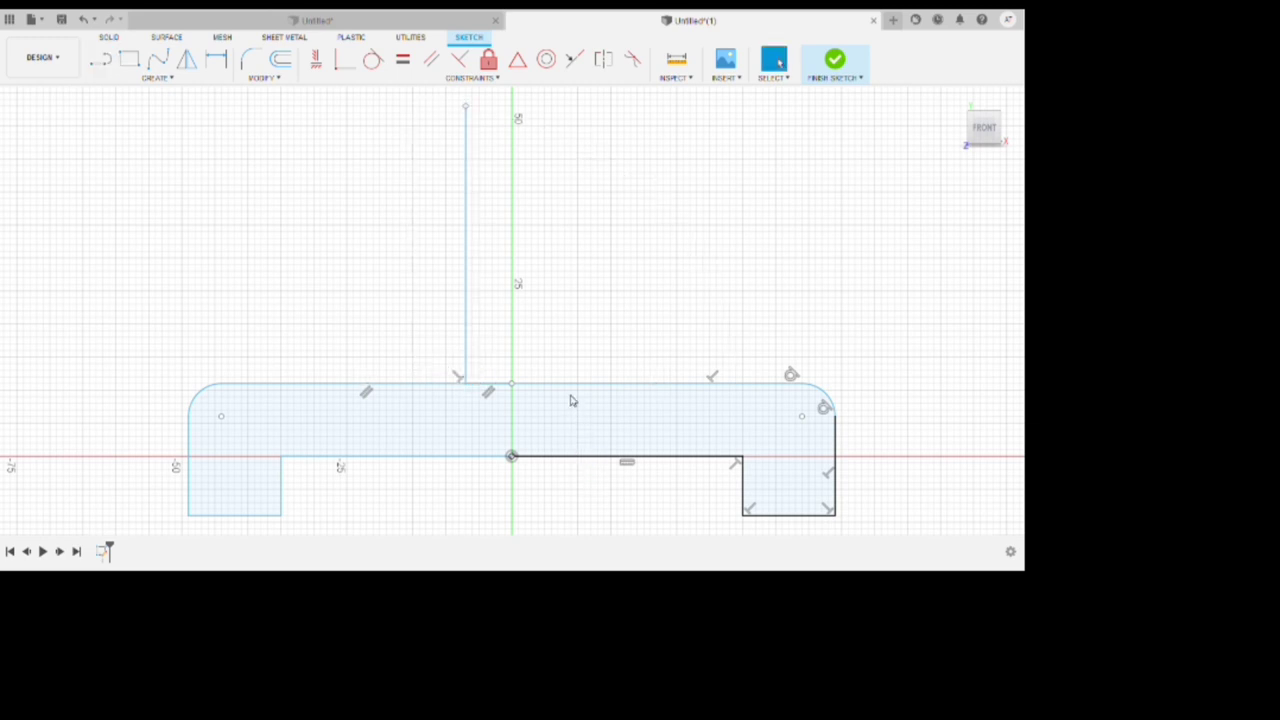
key("l")
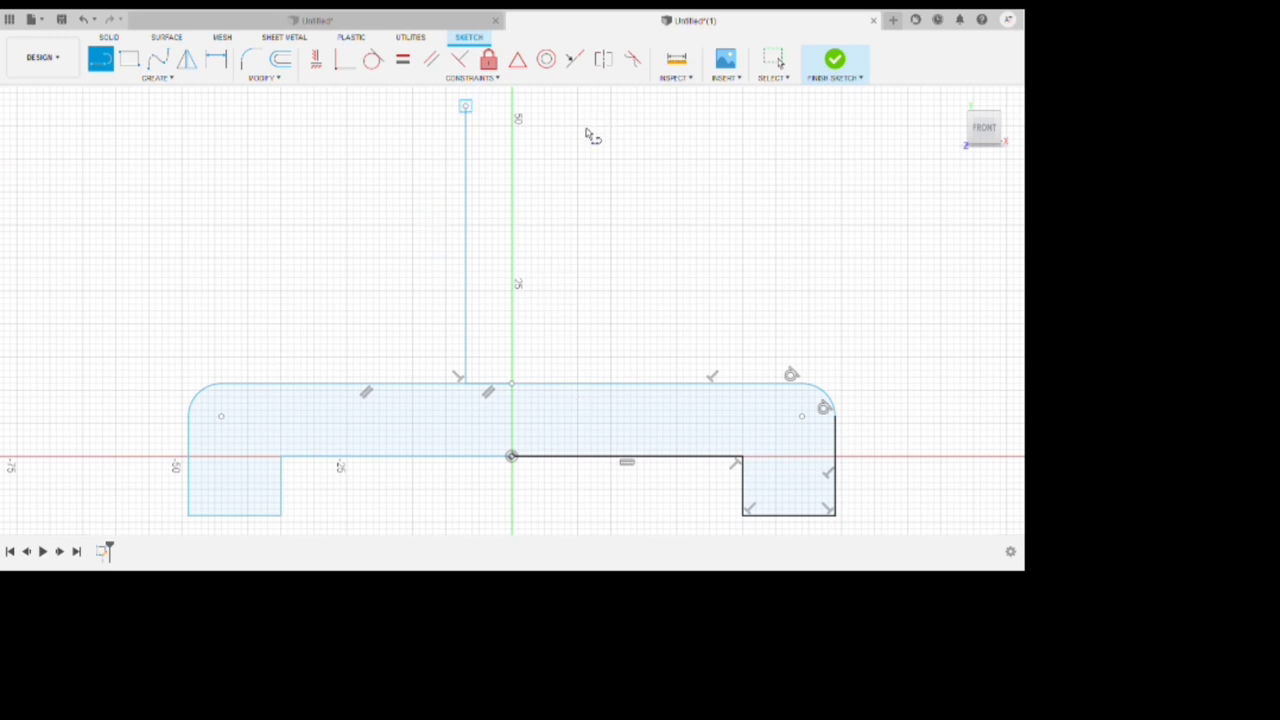
left_click(465, 105)
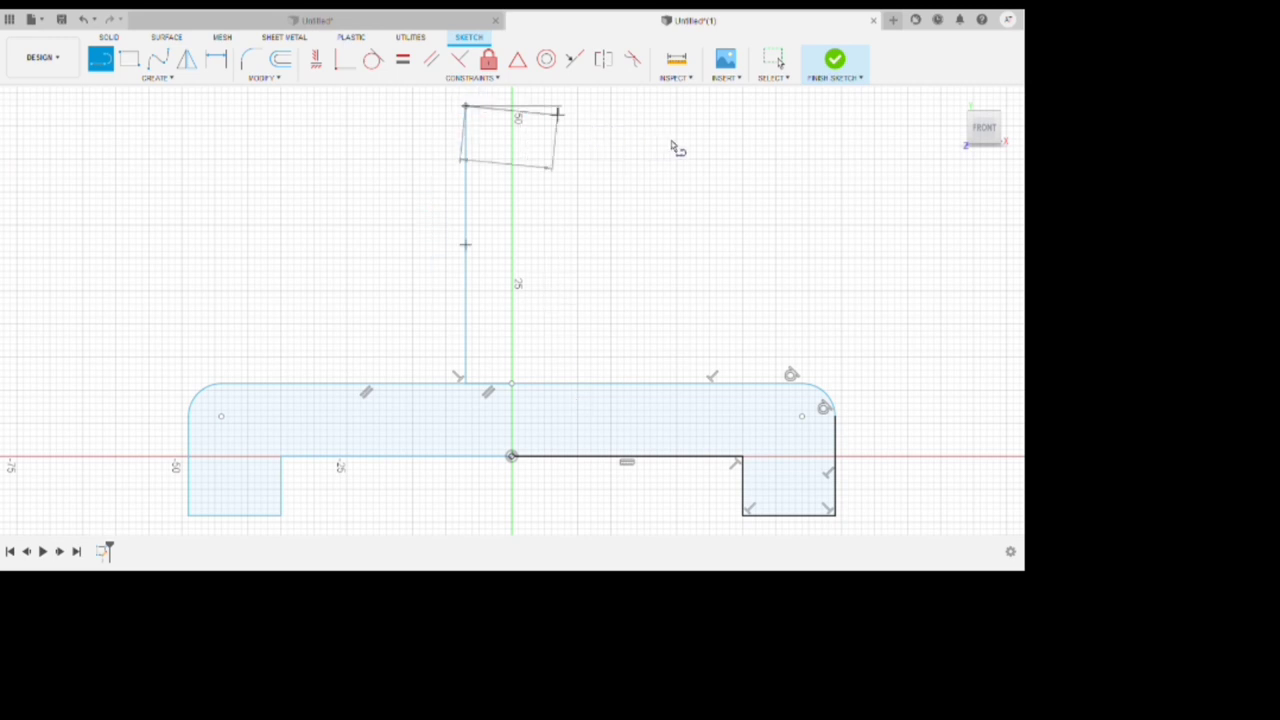
key("Return")
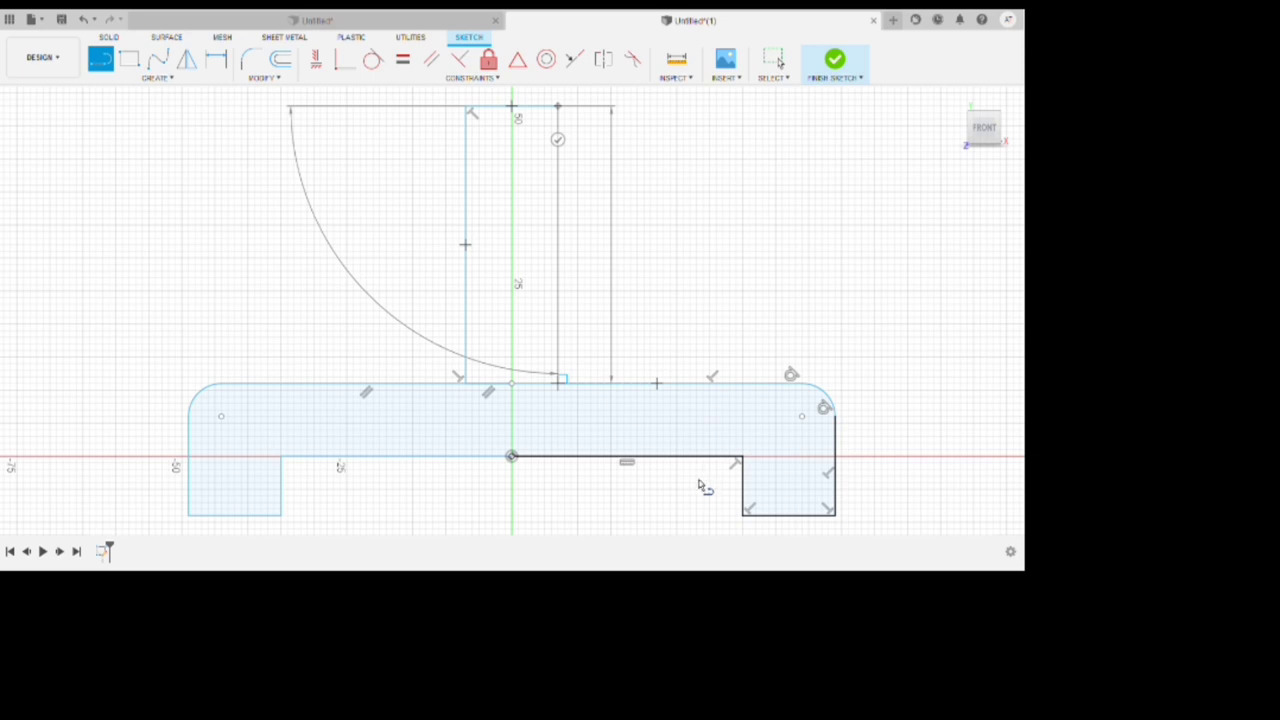
key("Return")
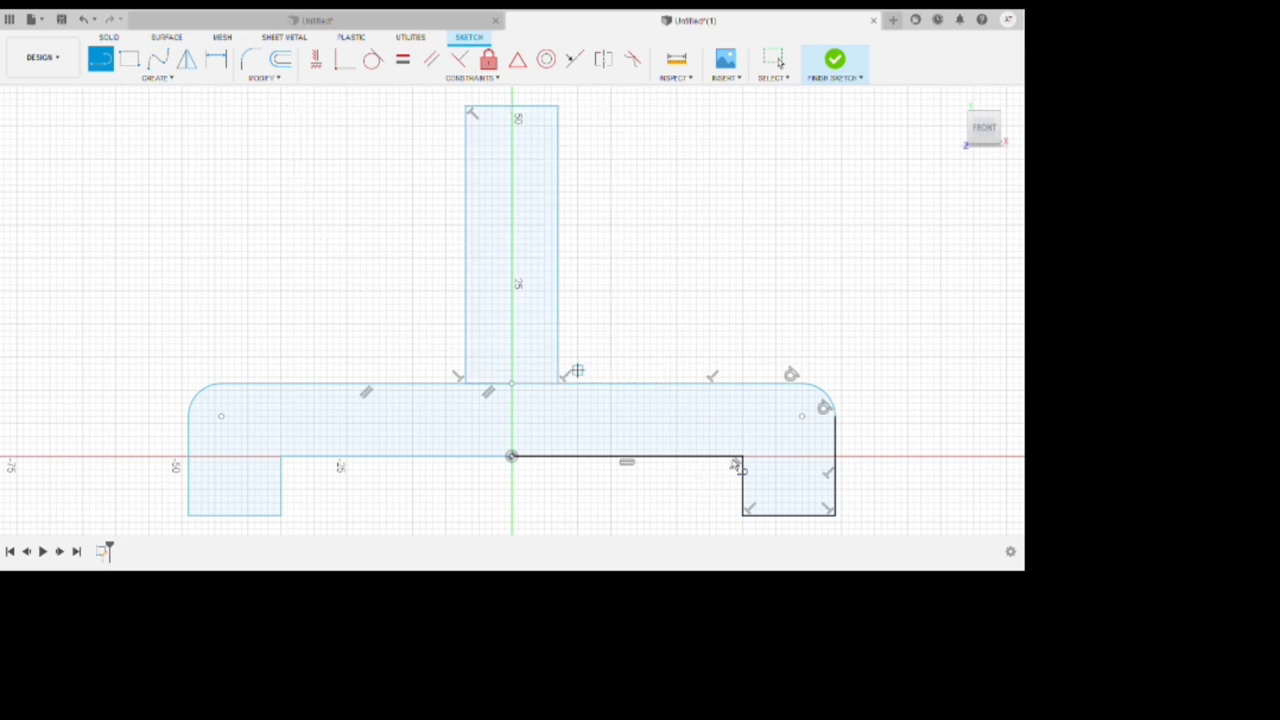
key("Escape")
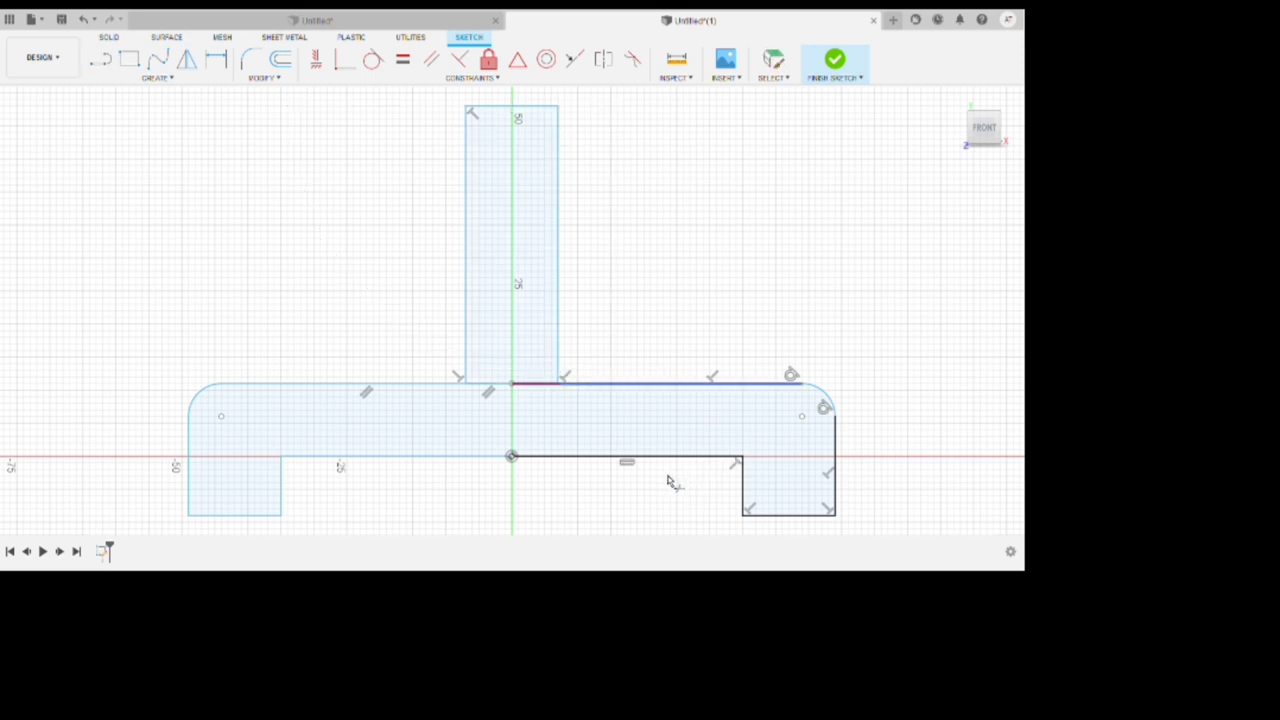
left_click(669, 483)
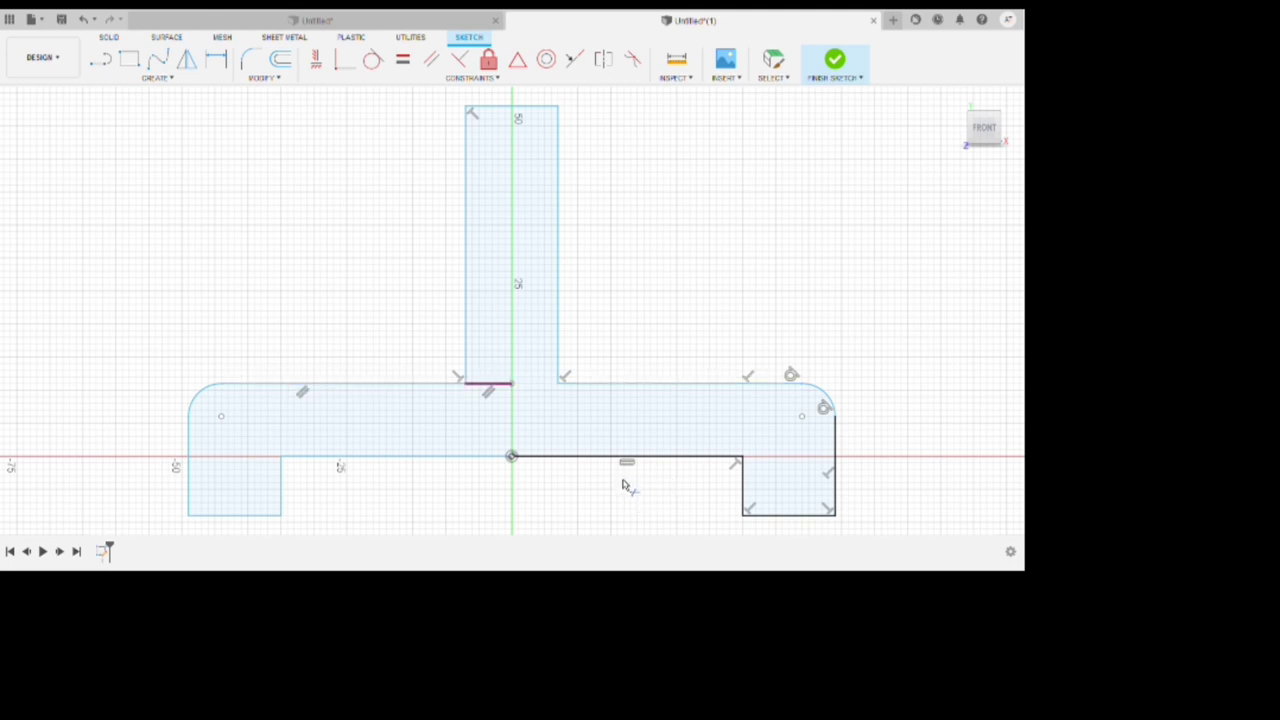
Delete the T-junction line, extrude the T-profile into a solid, and sketch on the stem's face
key("Delete")
key("Escape")
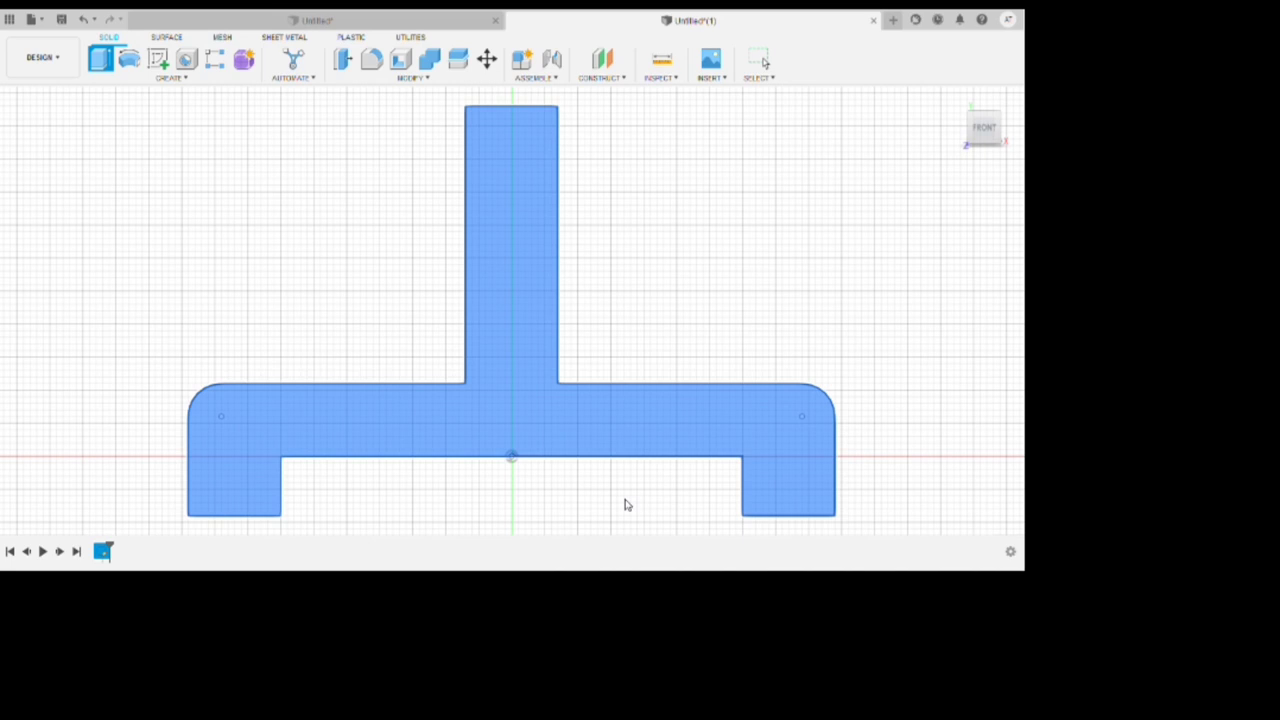
key("e")
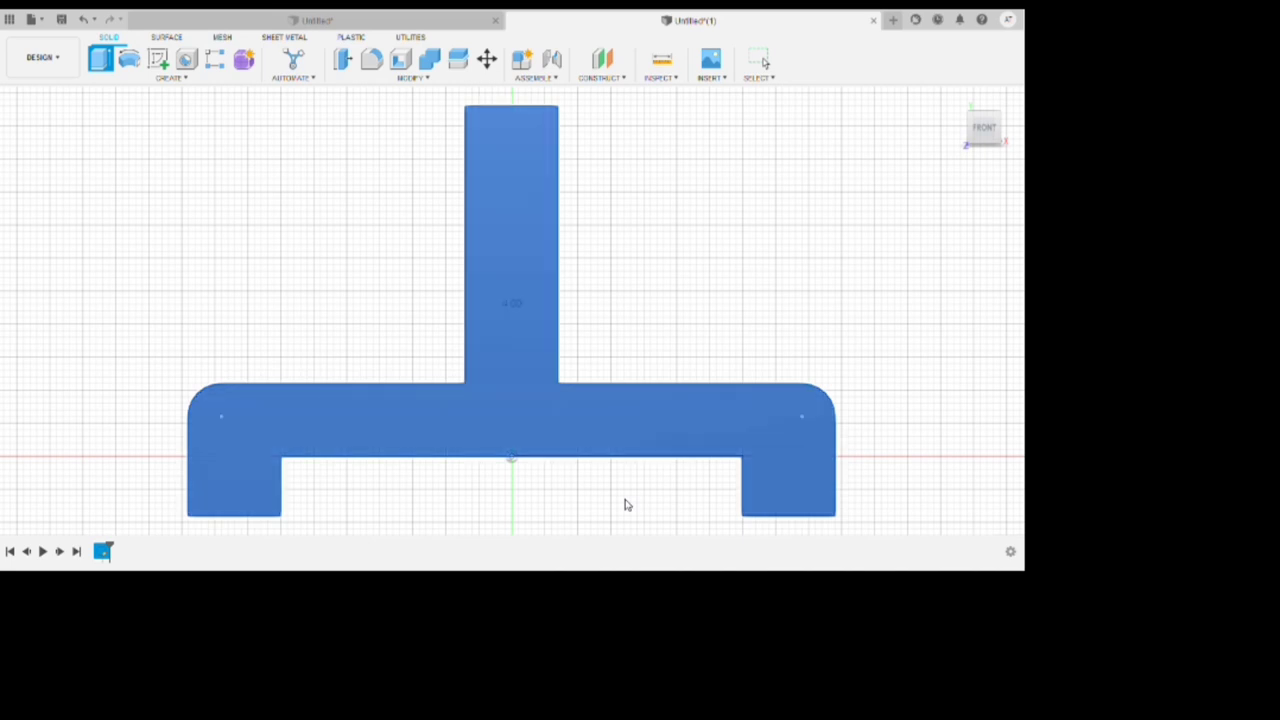
key("Return")
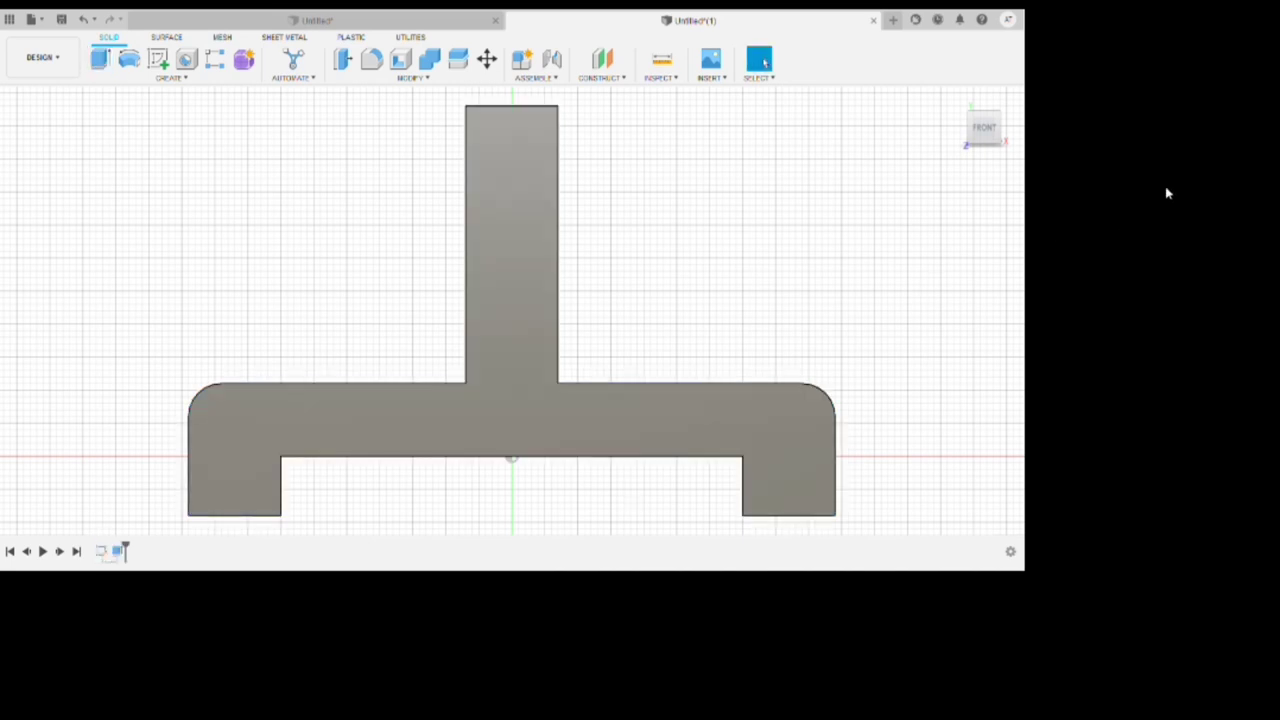
key("F6")
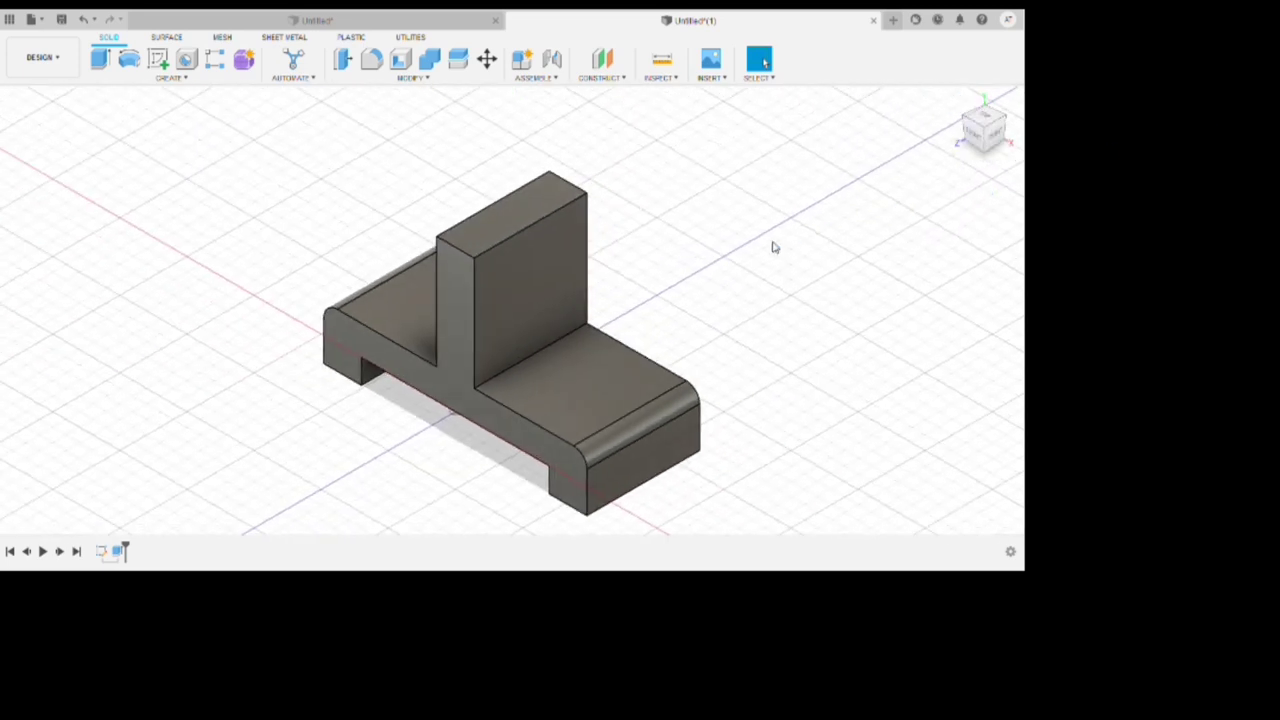
key("s")
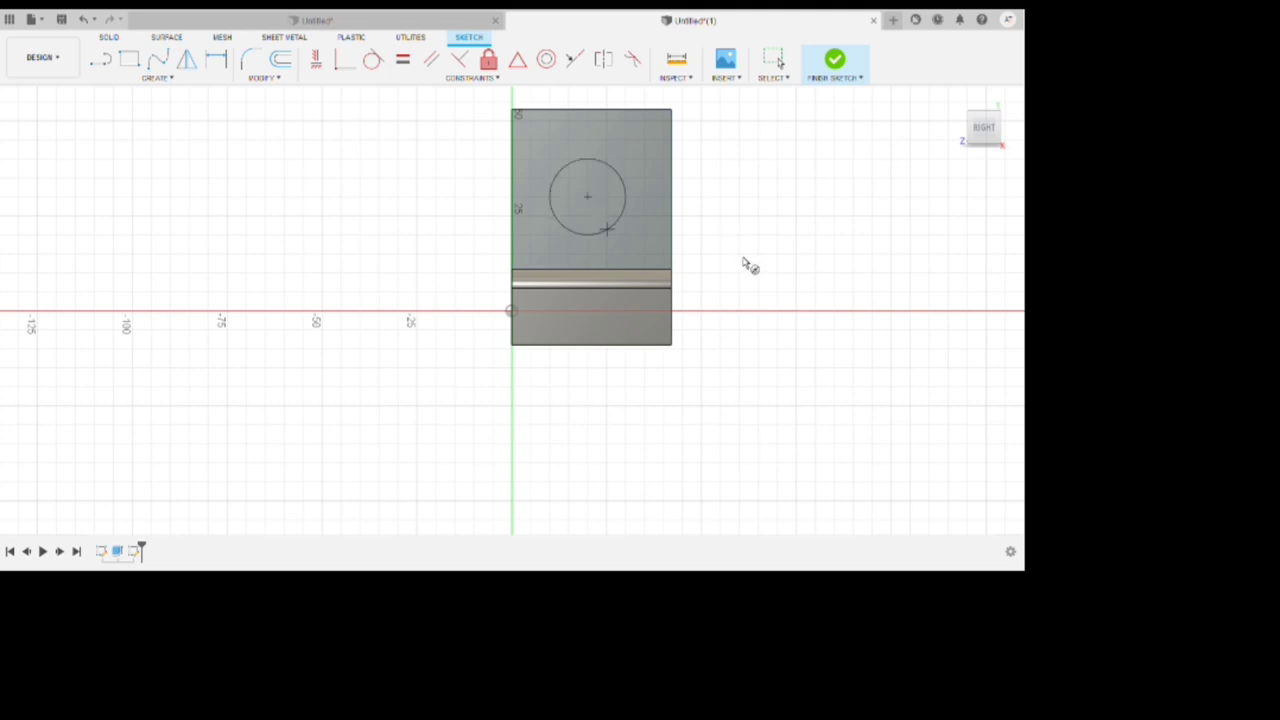
Draw a 20 mm circle and a larger concentric circle on the upright
key("Return")
key("d")
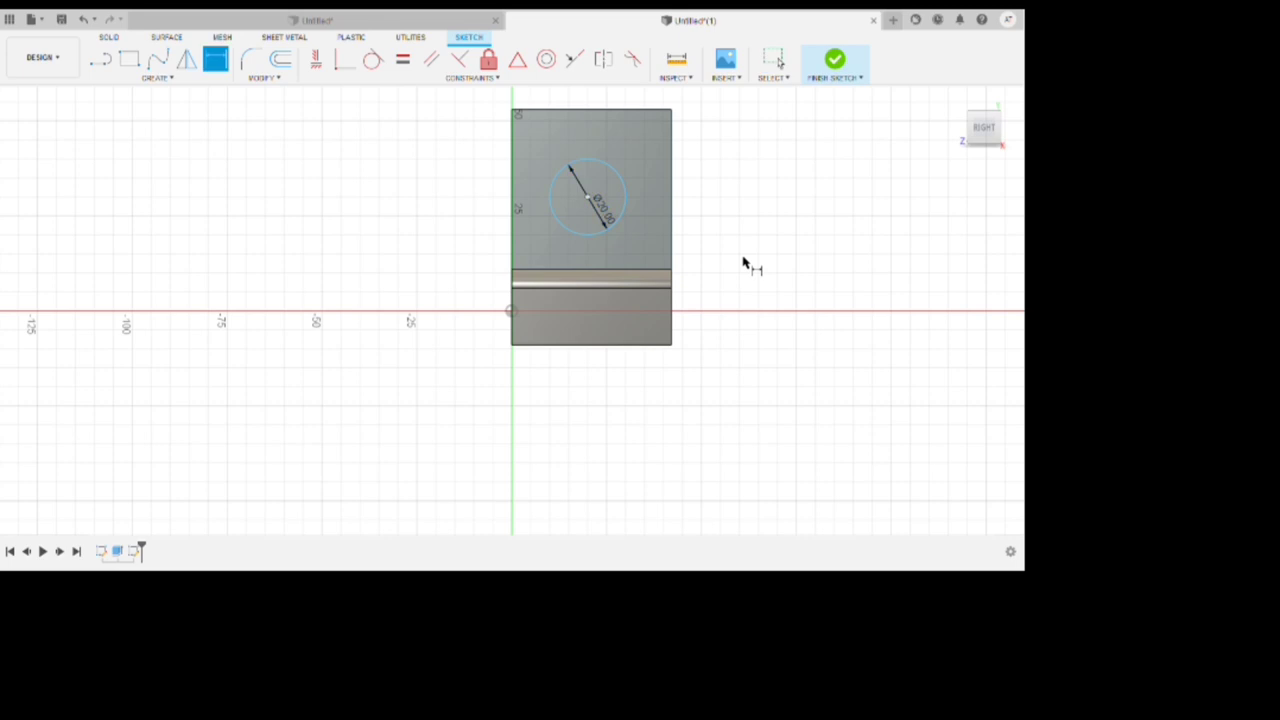
key("Escape")
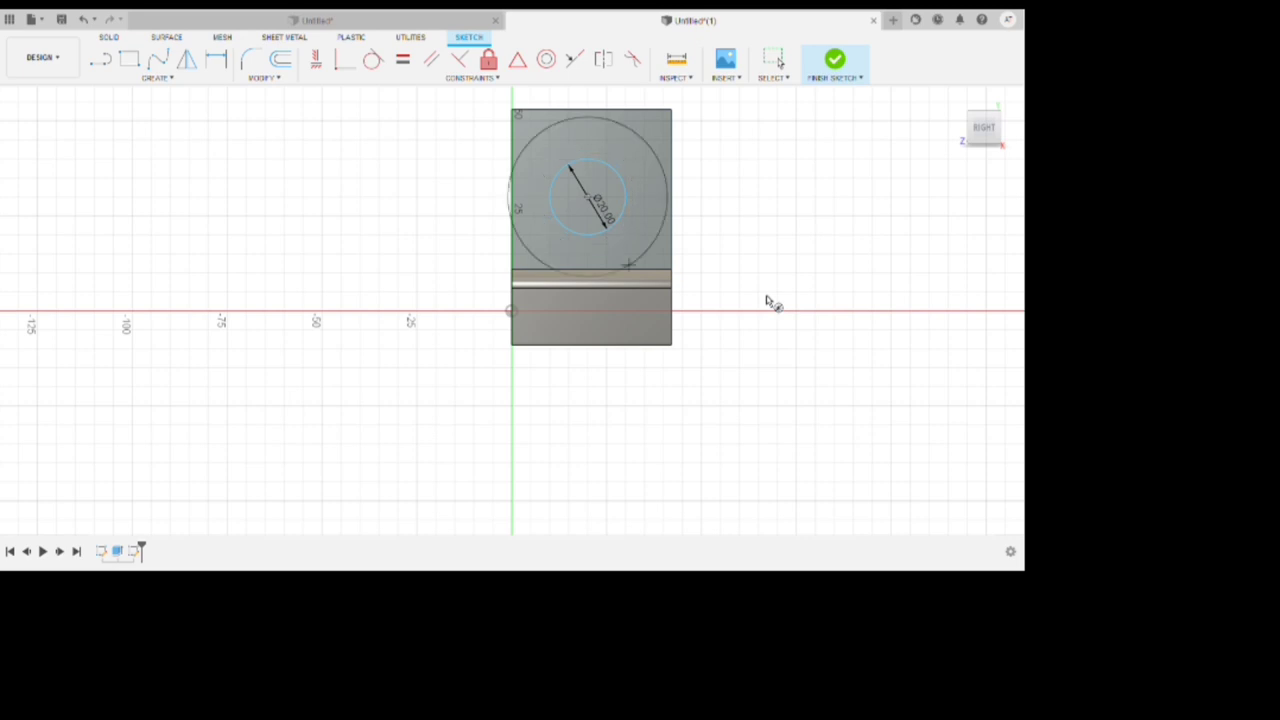
key("Return")
Dimension the circle centre 21.00 vertically and 21.00 horizontally from the stem edges
key("d")
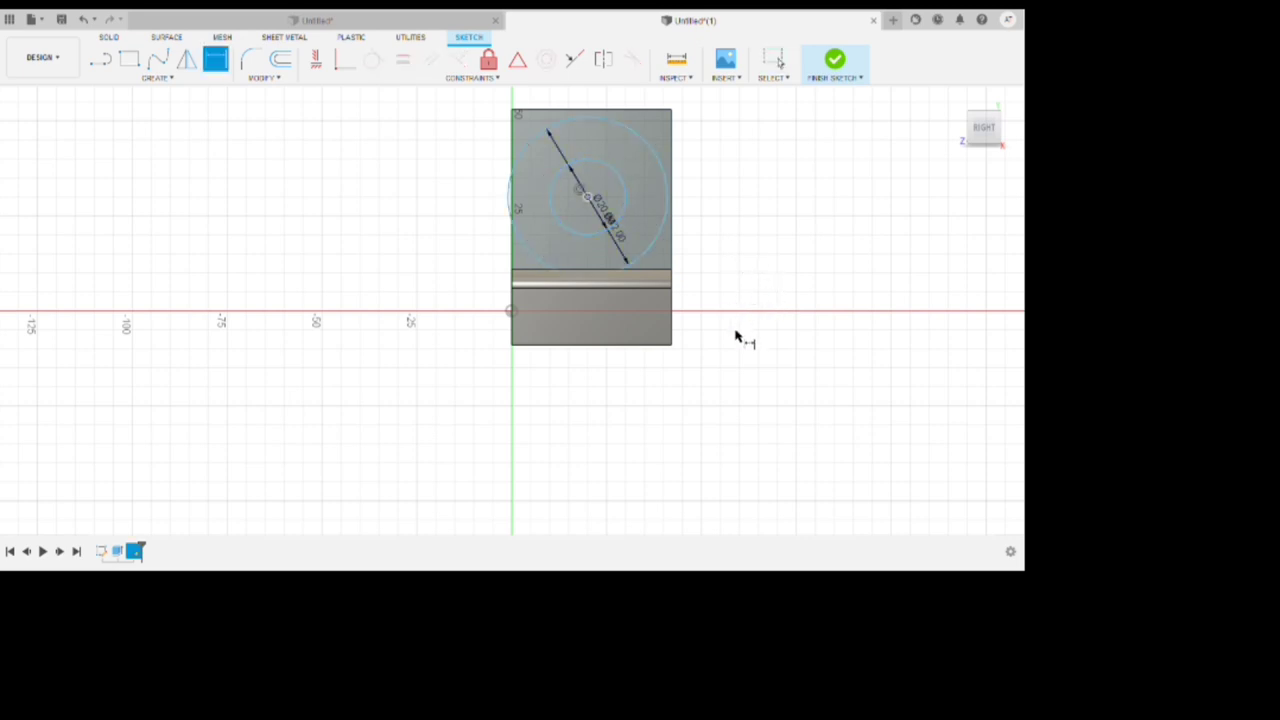
left_click(545, 317)
type("21")
key("Return")
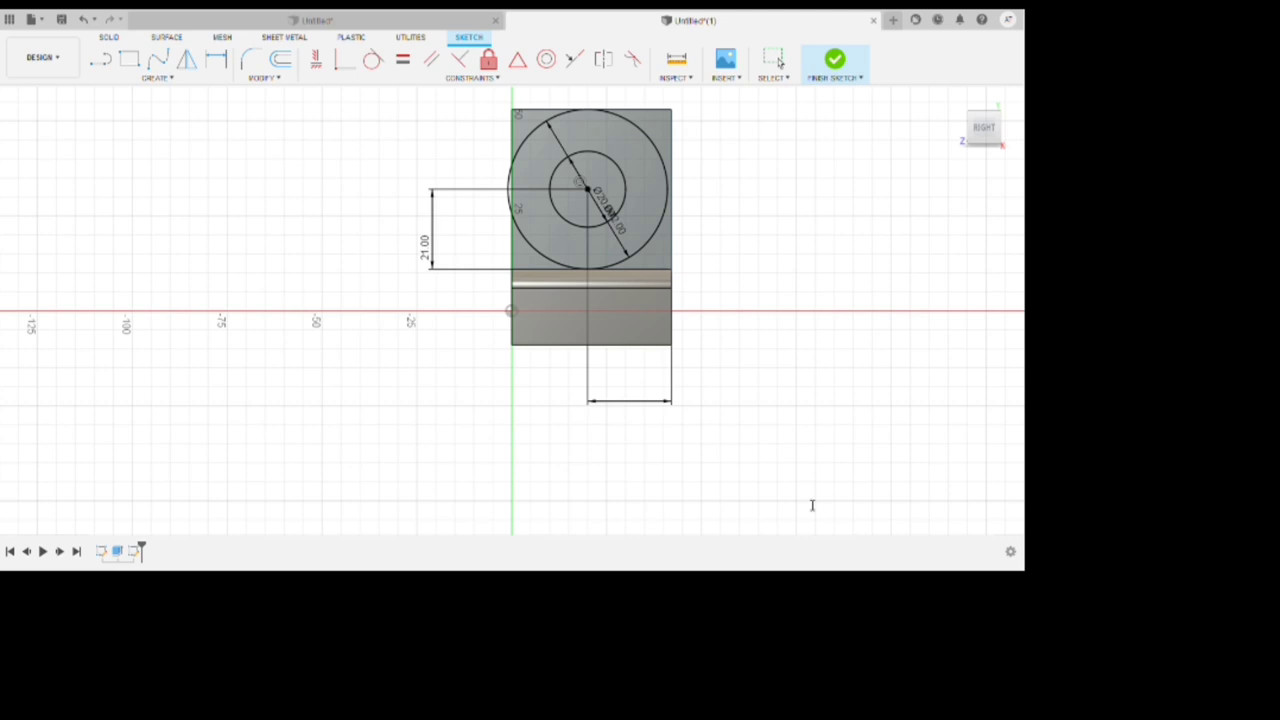
key("Return")
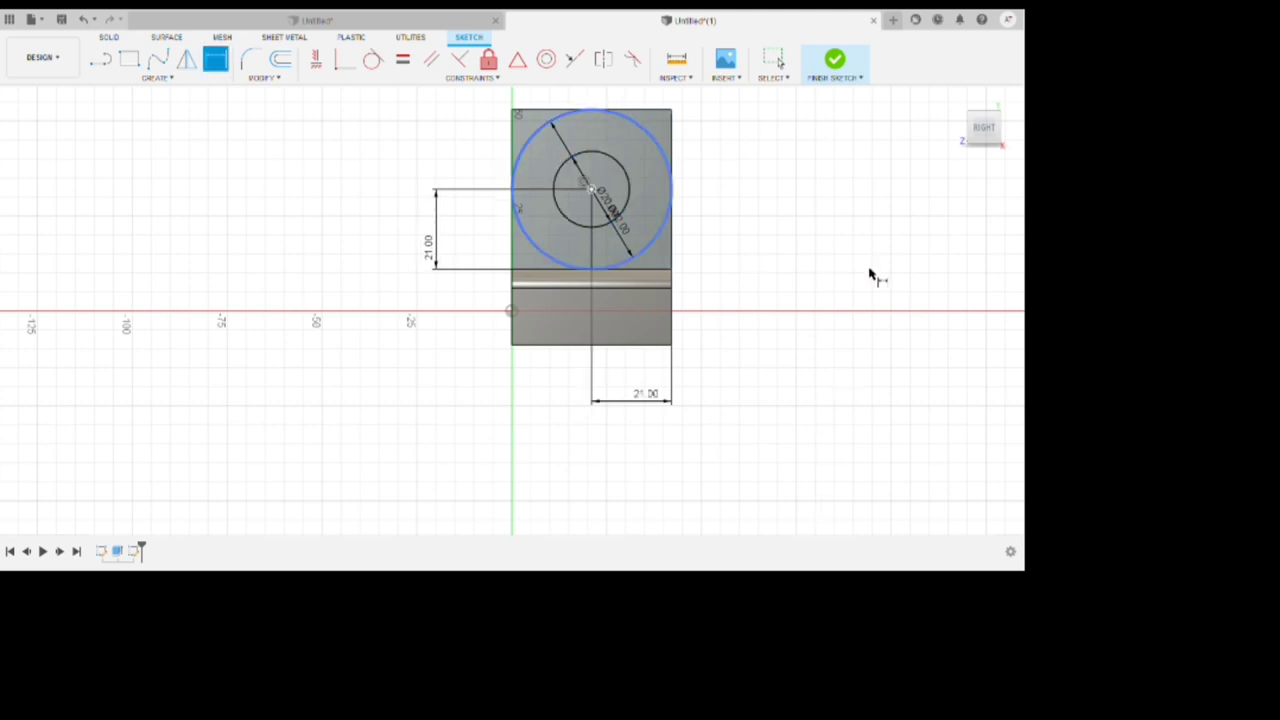
key("F6")
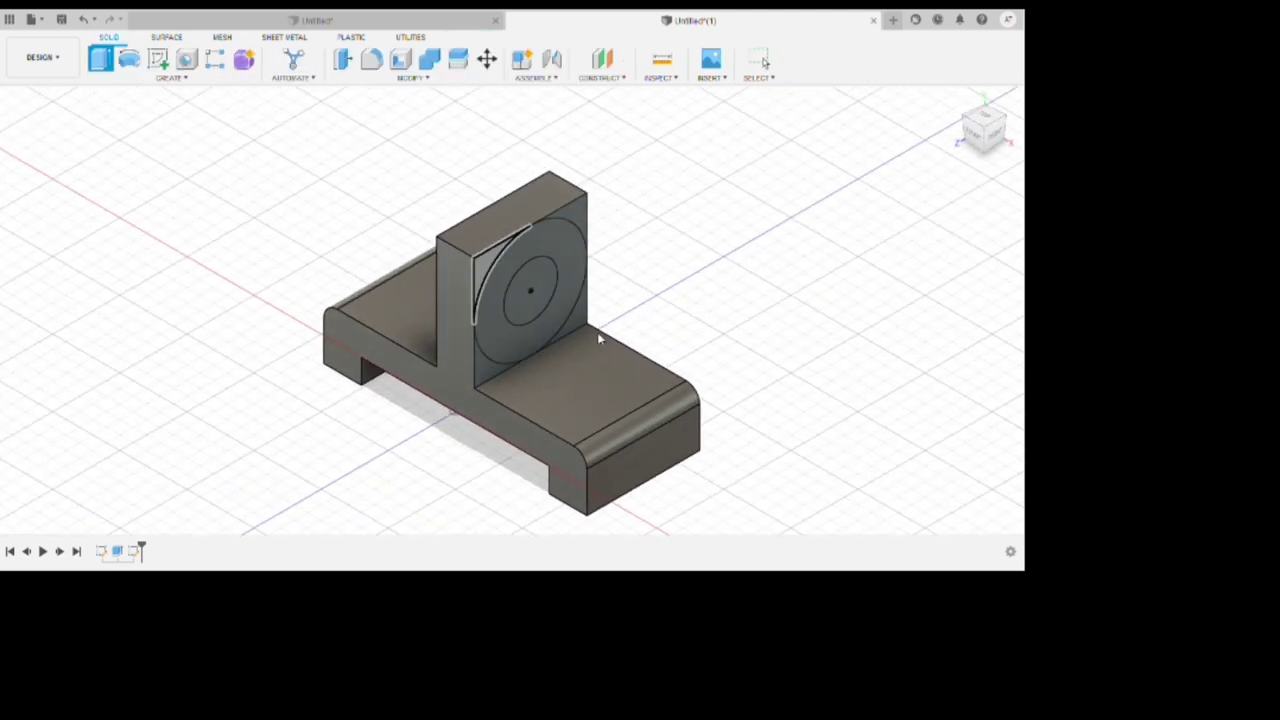
Extrude the corner and hole profiles as a -10 cut through the upright
key("e")
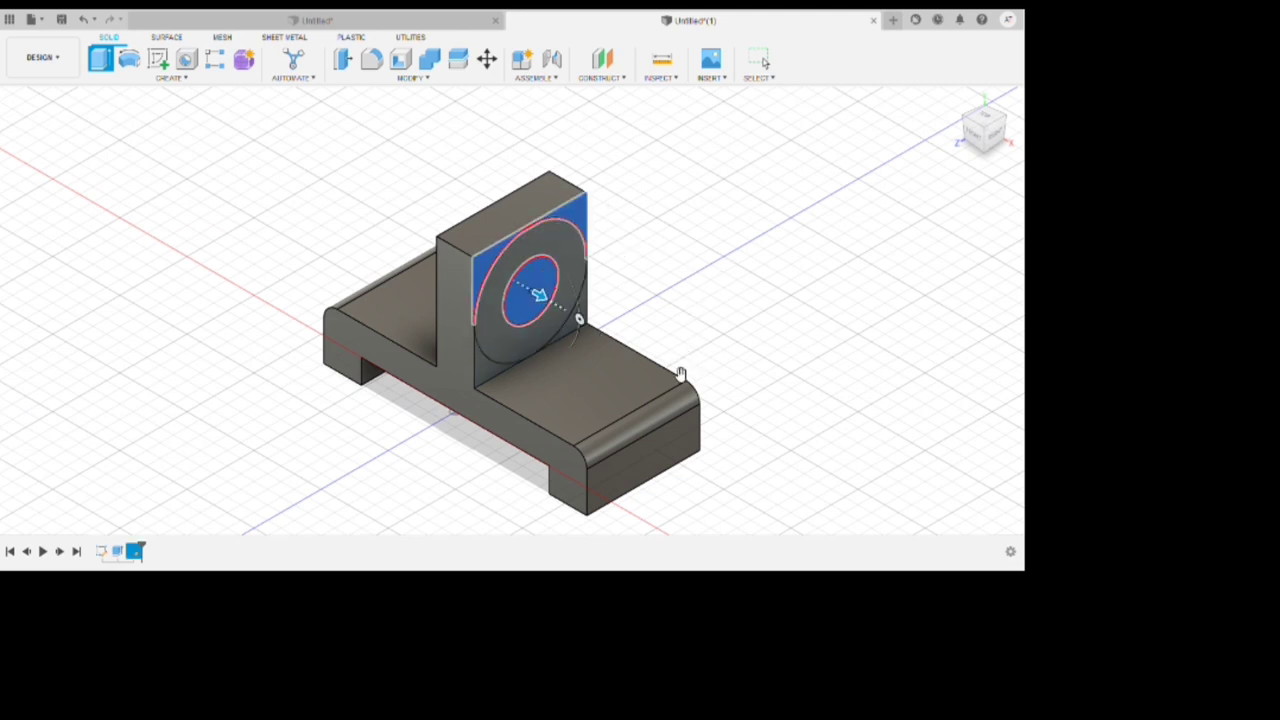
type("-10")
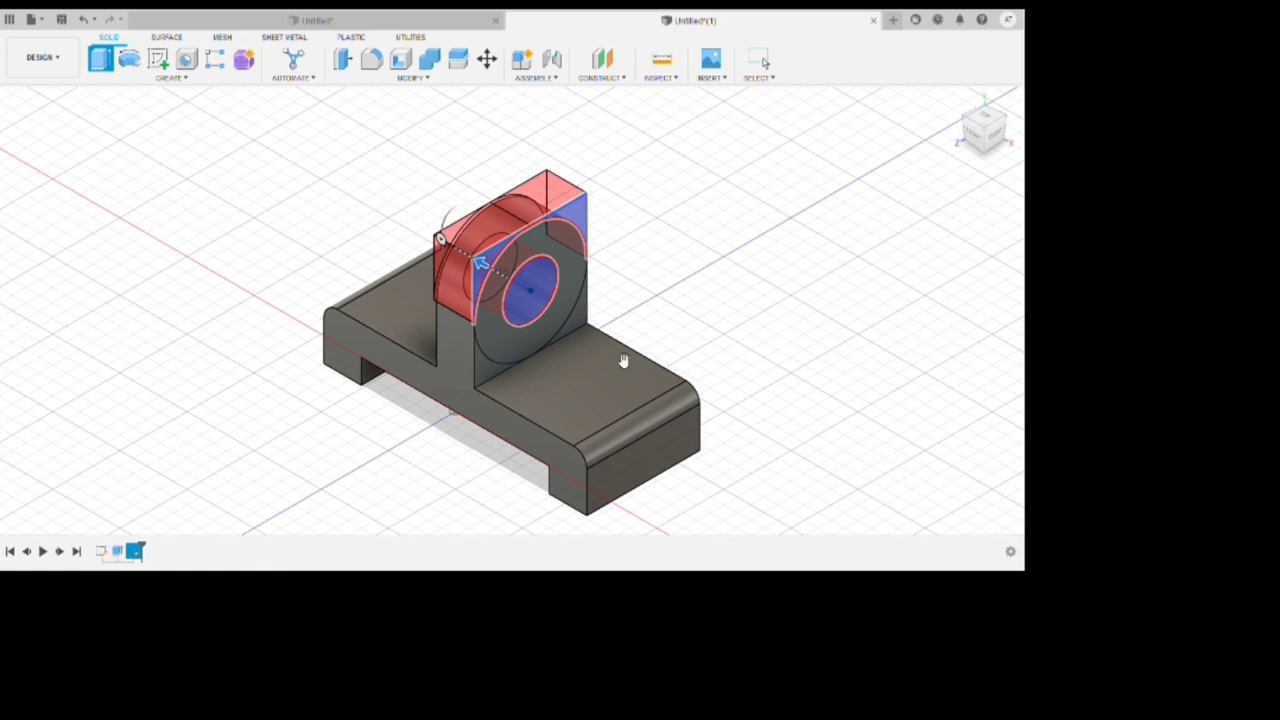
key("Return")
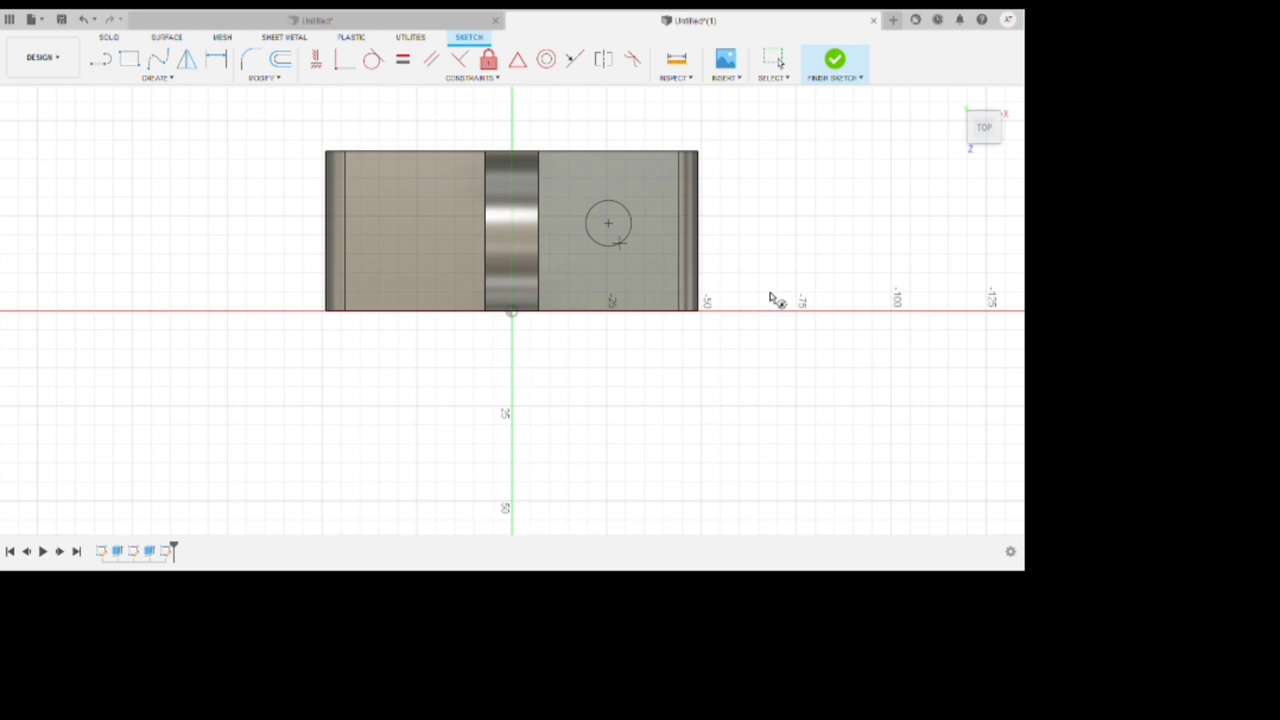
Place a circle on the base flange, dimensioned 21.00 from the edge and 25.00 from centre
key("Return")
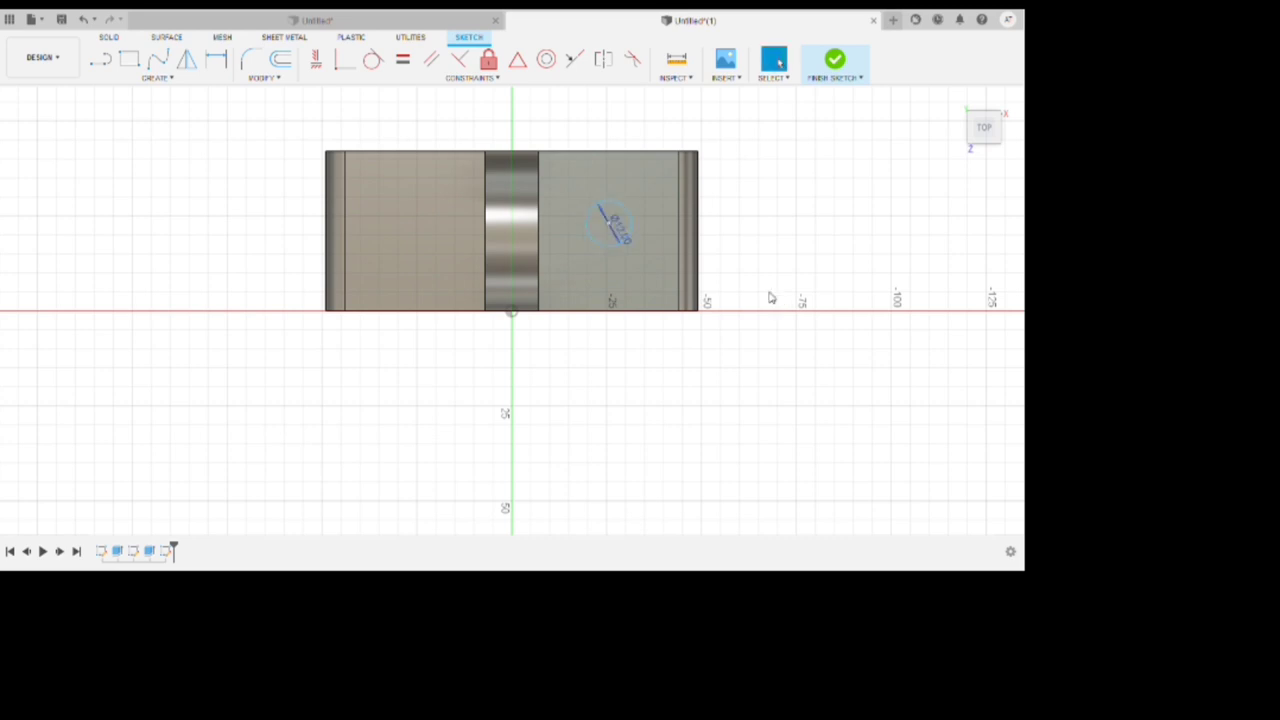
key("d")
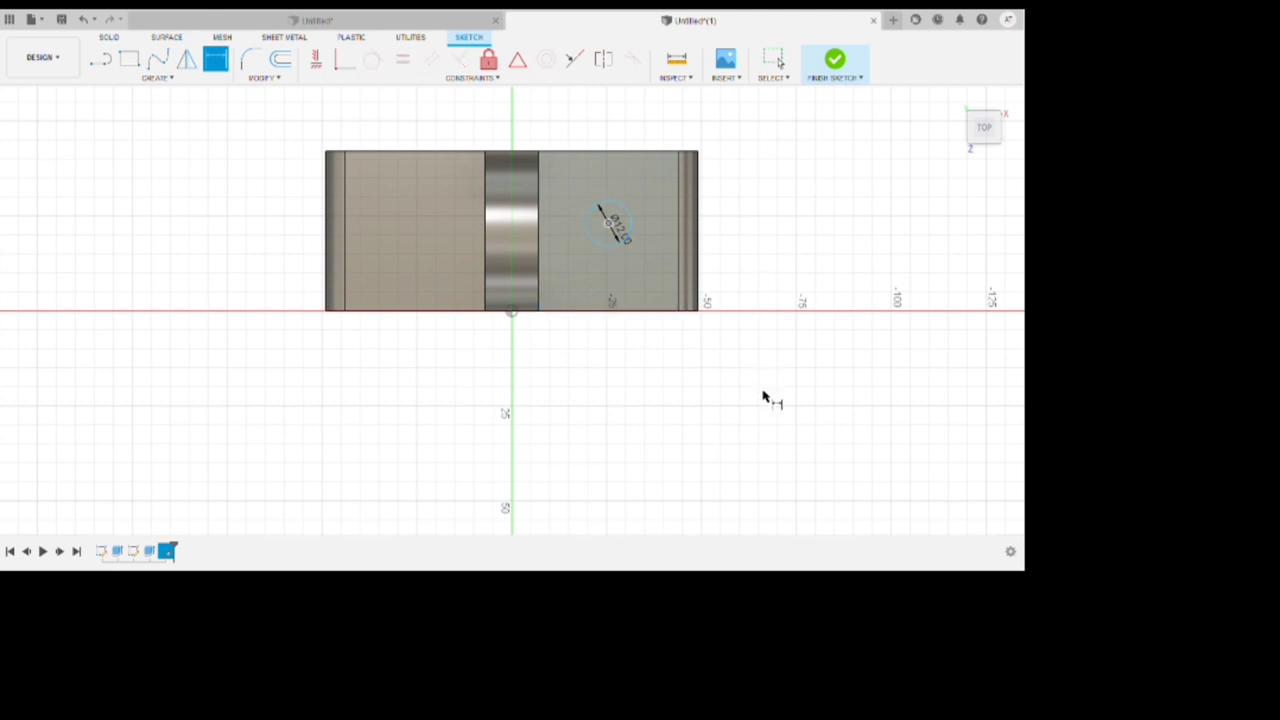
left_click(943, 364)
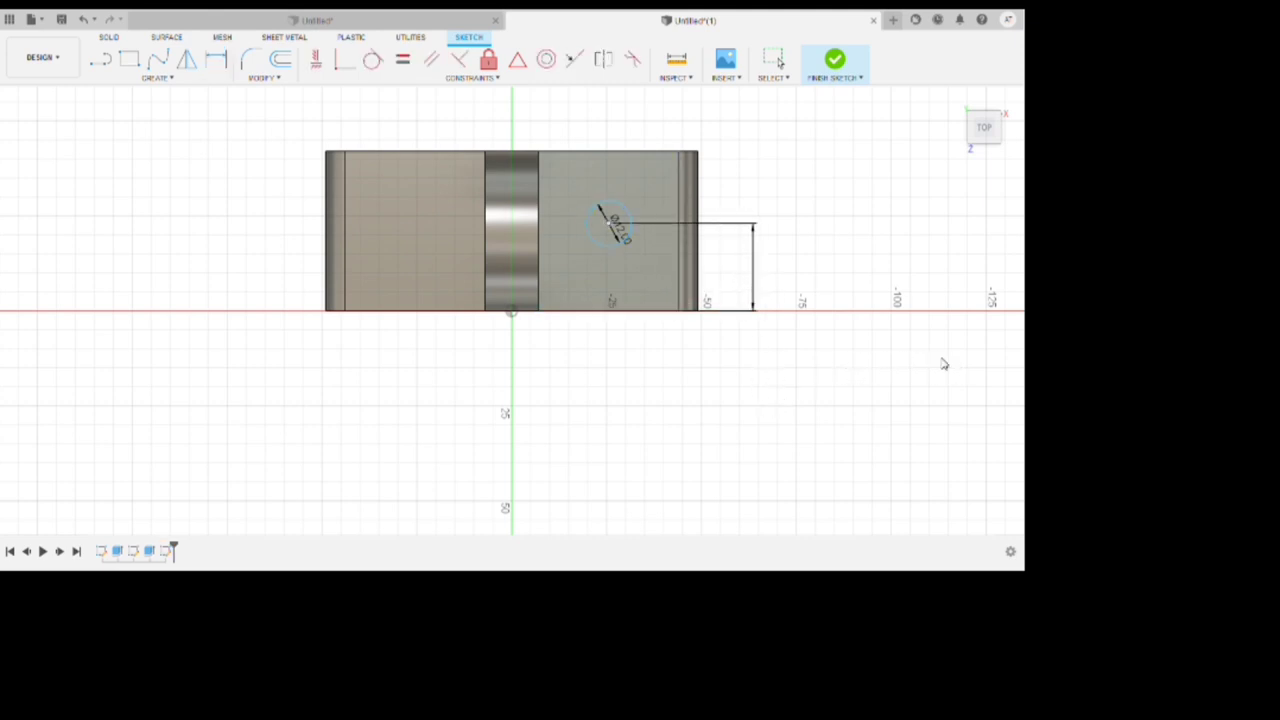
key("Return")
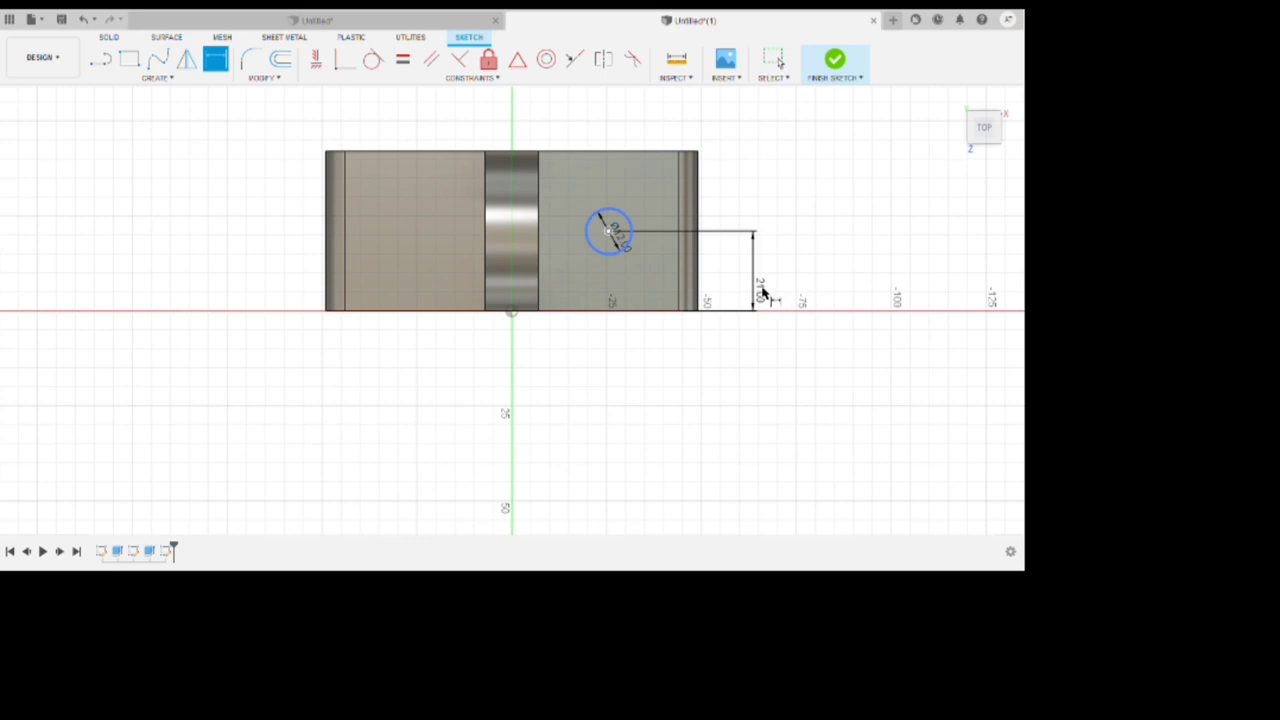
left_click(640, 390)
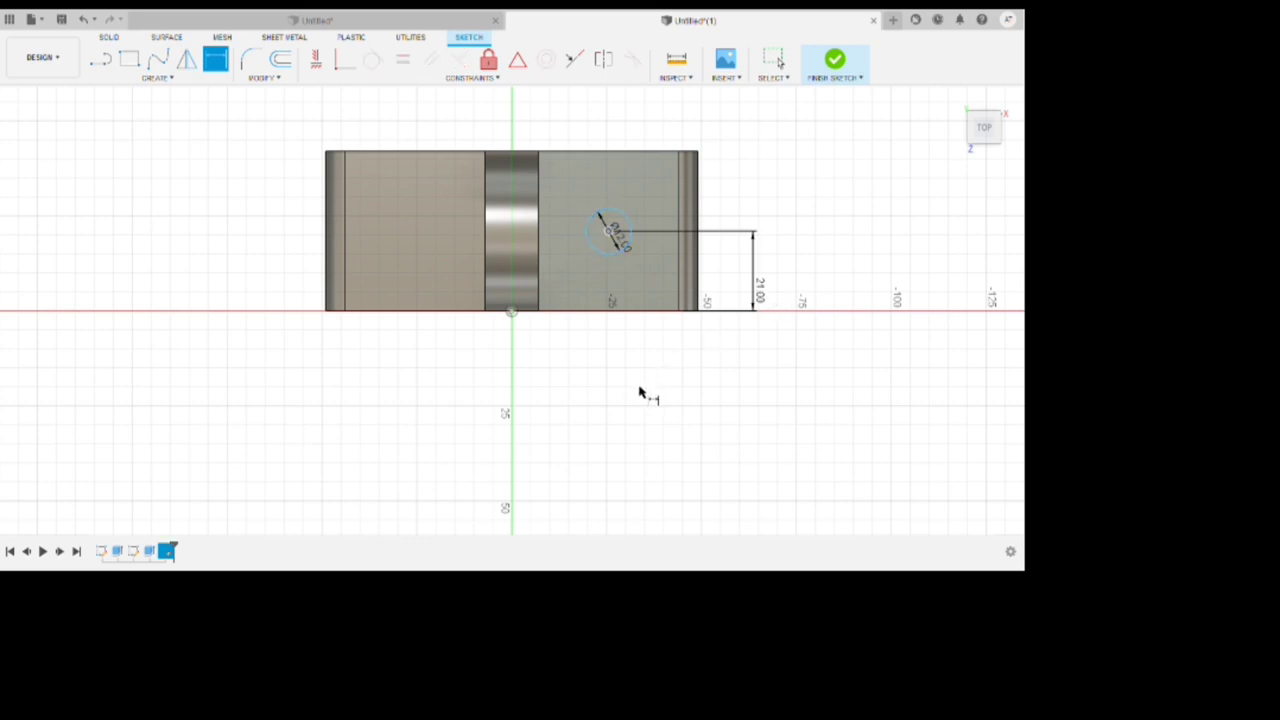
left_click(662, 528)
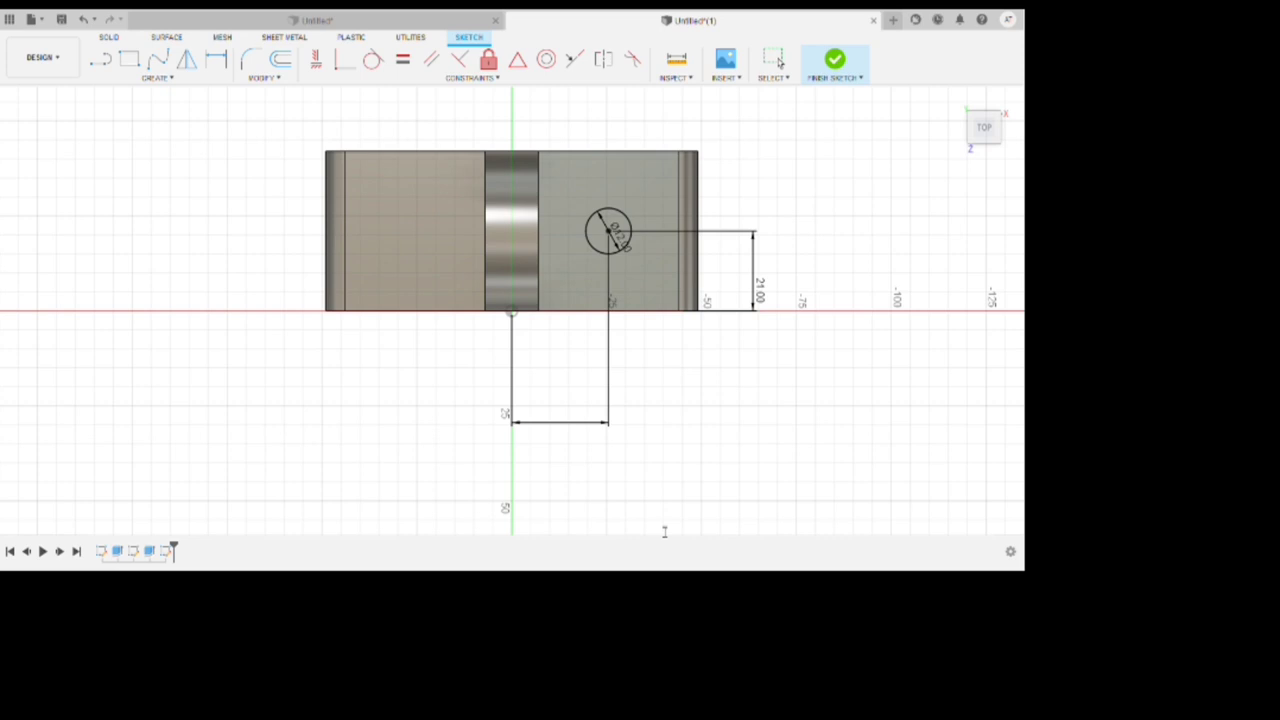
key("Return")
Mirror the circle across the centre line to the opposite flange and finish the sketch
key("l")
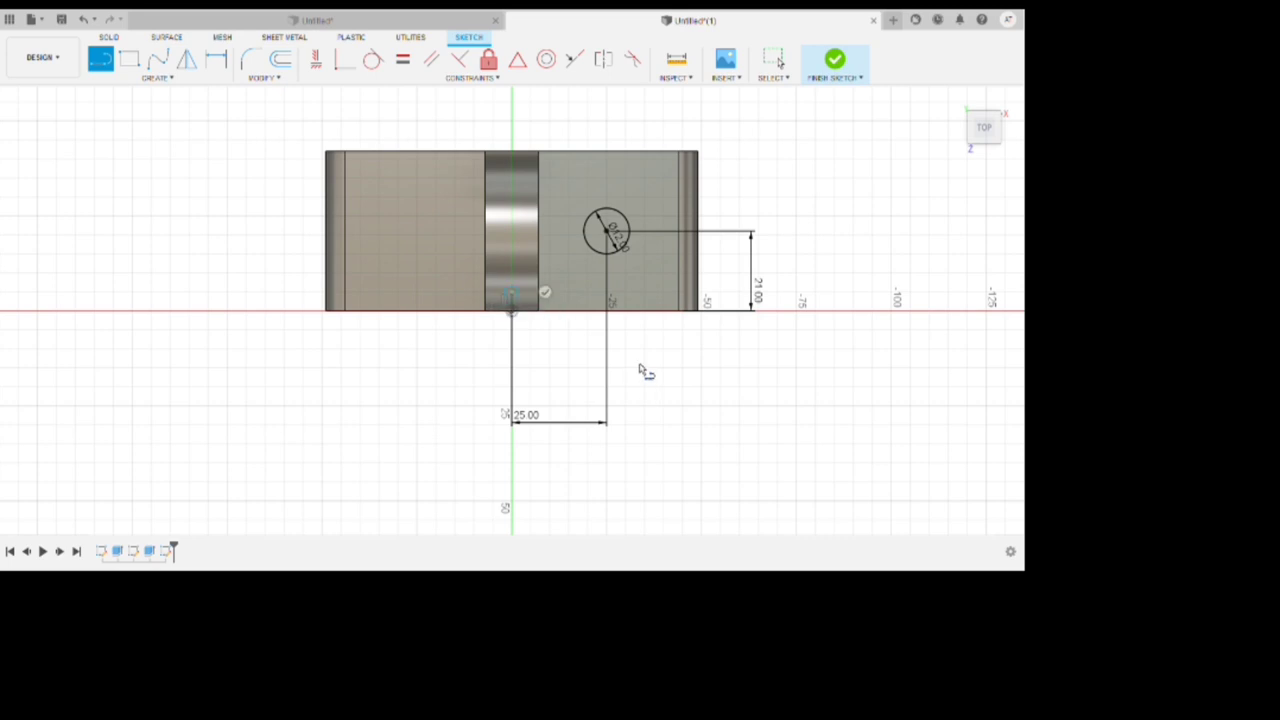
key("Escape")
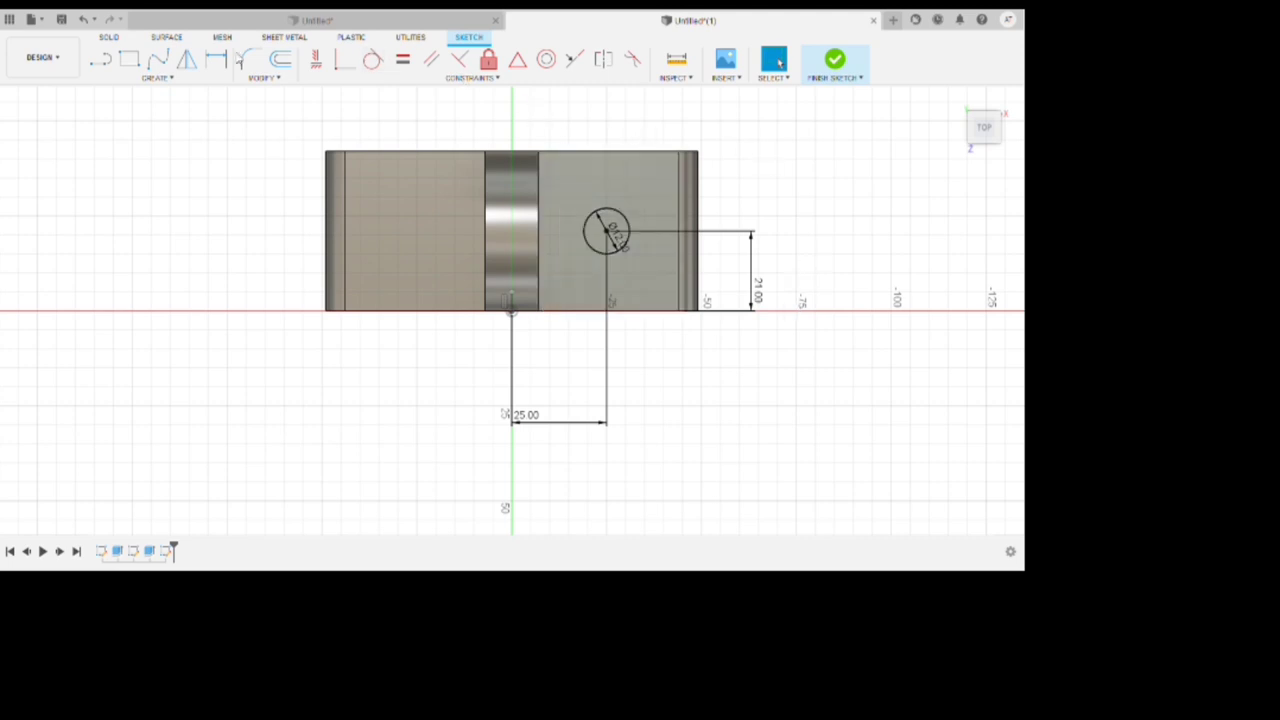
left_click(190, 60)
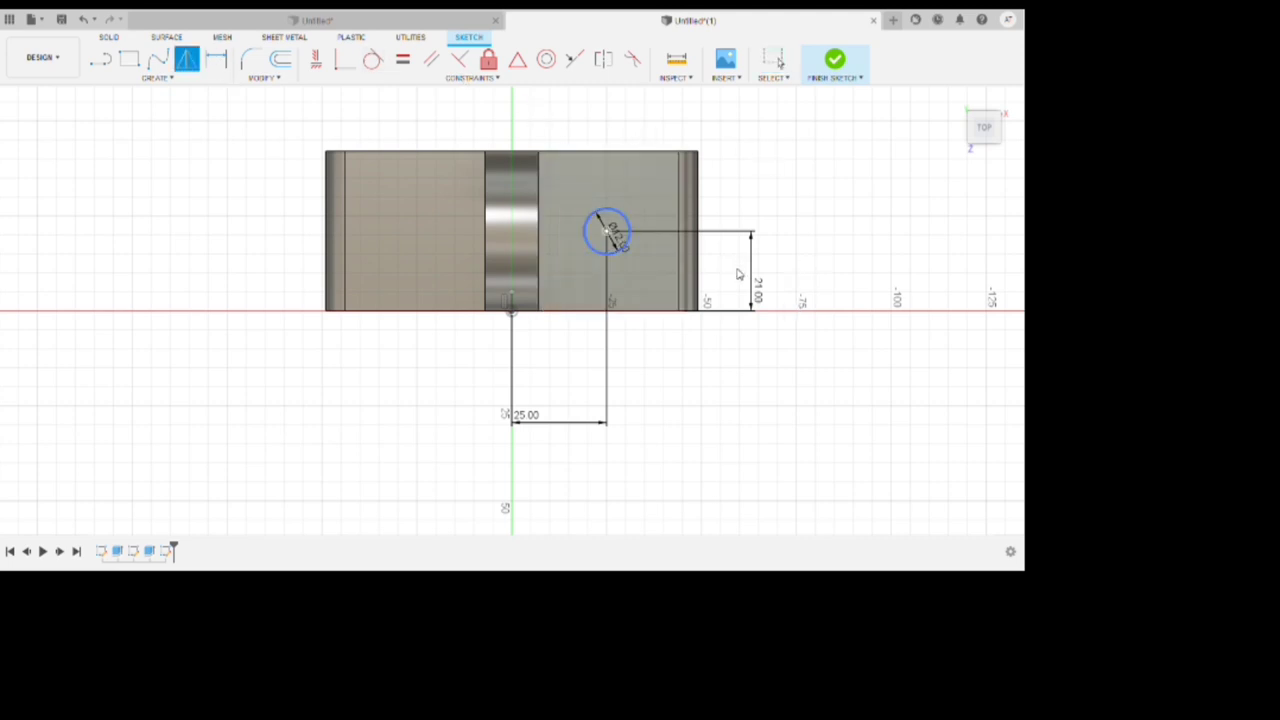
key("Escape")
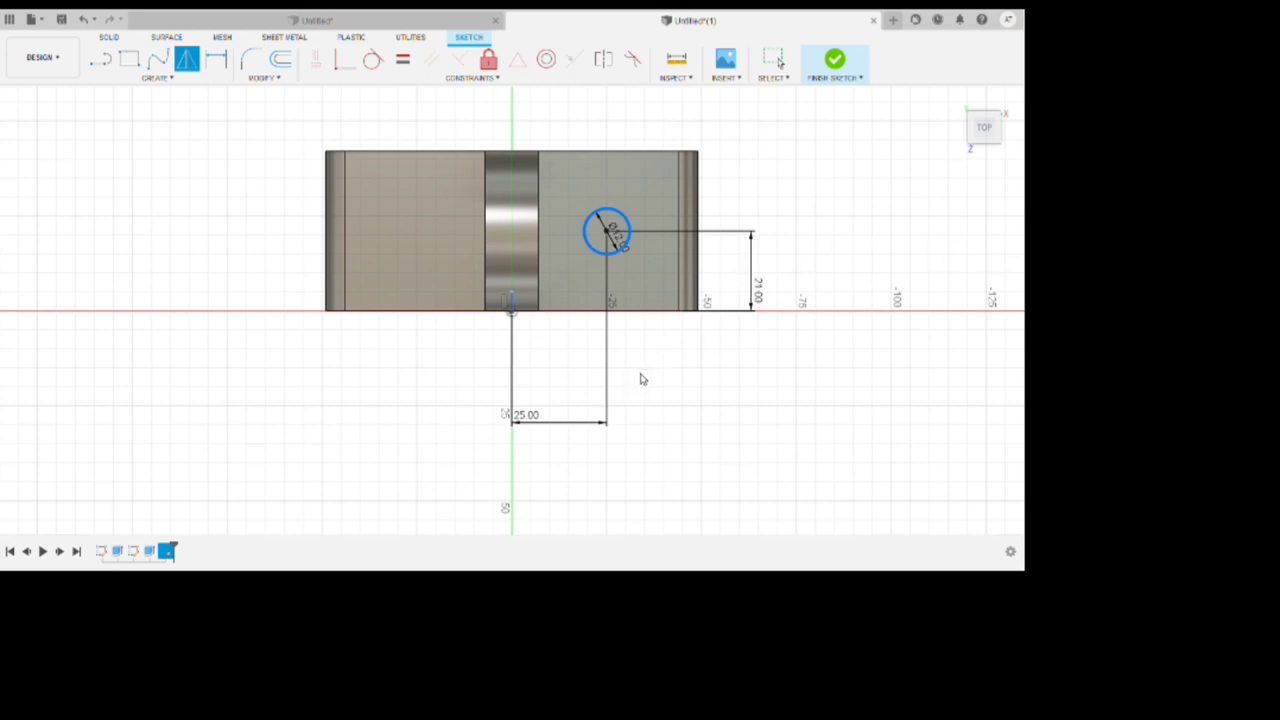
key("Return")
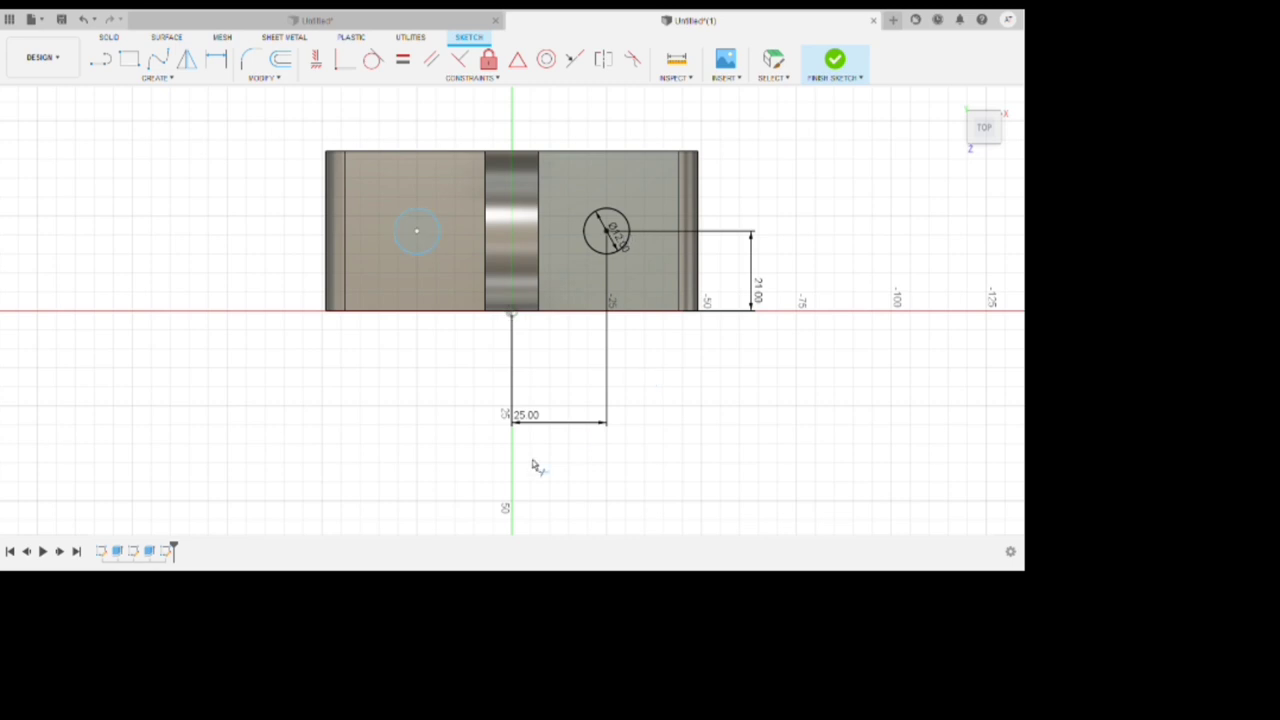
key("Escape")
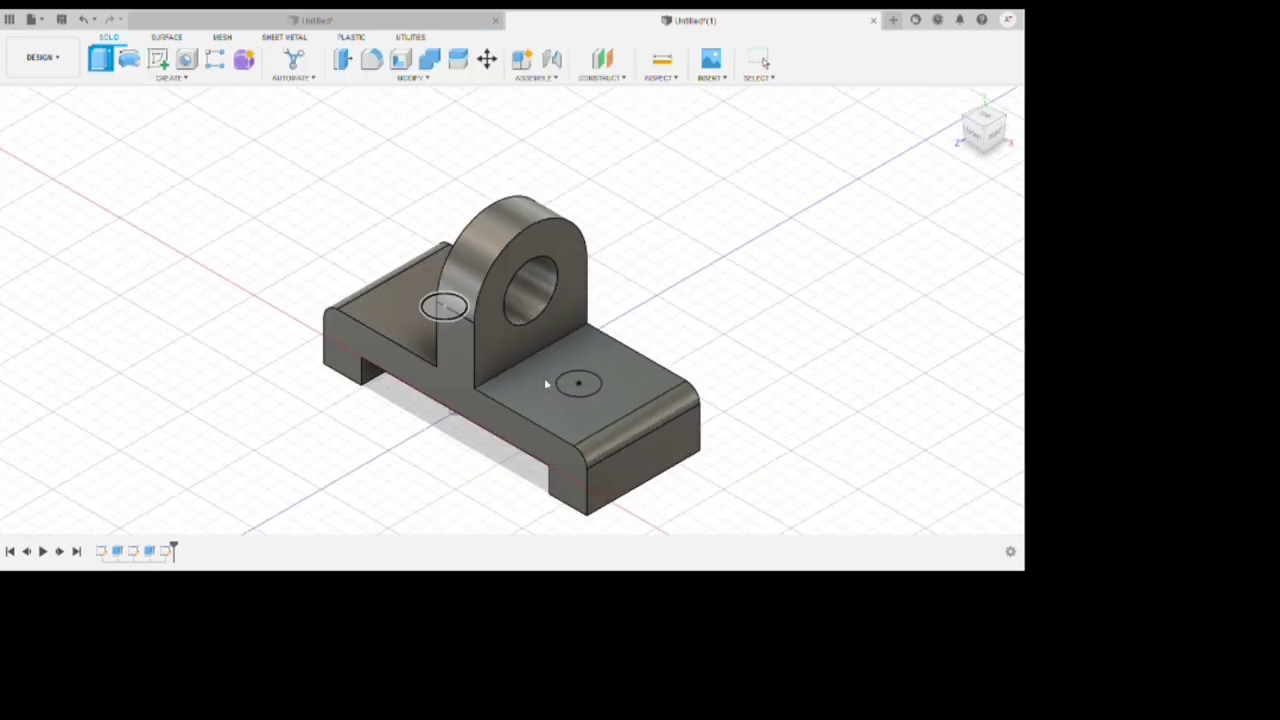
Extrude both circles downward as a cut through the base, then view the bracket's other side
key("e")
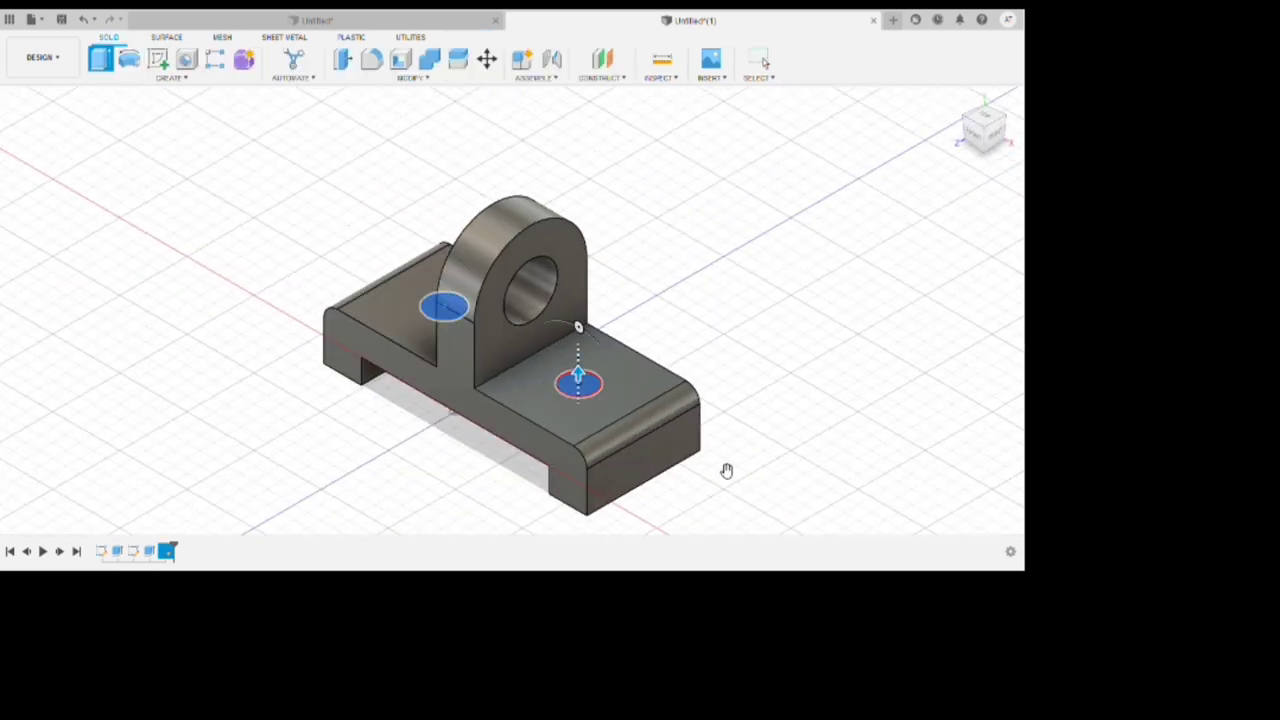
left_click_drag(726, 471, 720, 552)
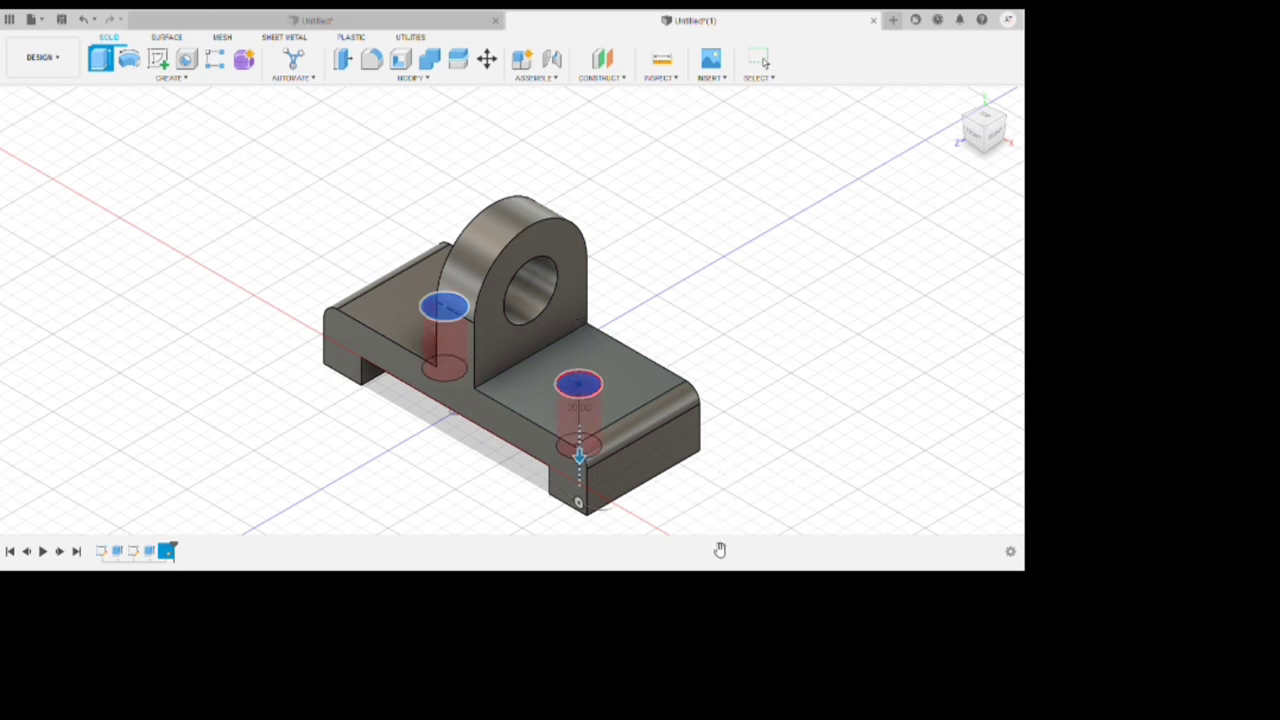
key("Return")
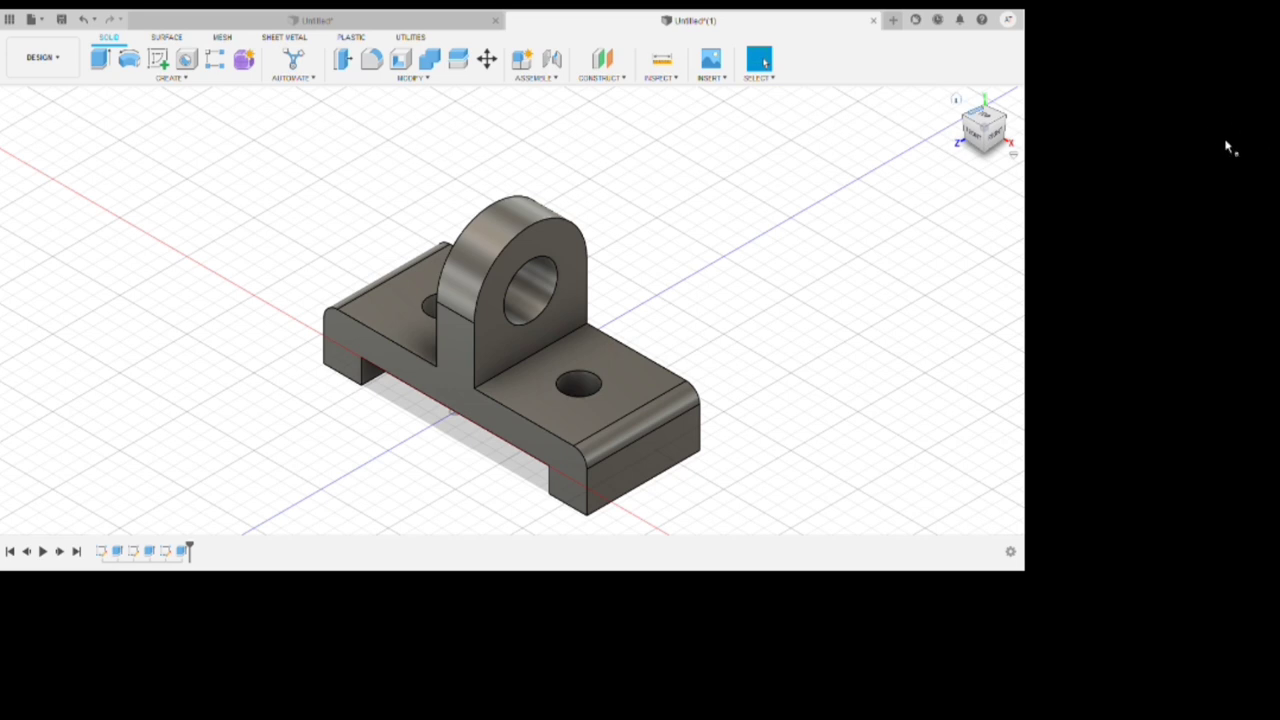
left_click(1213, 152)
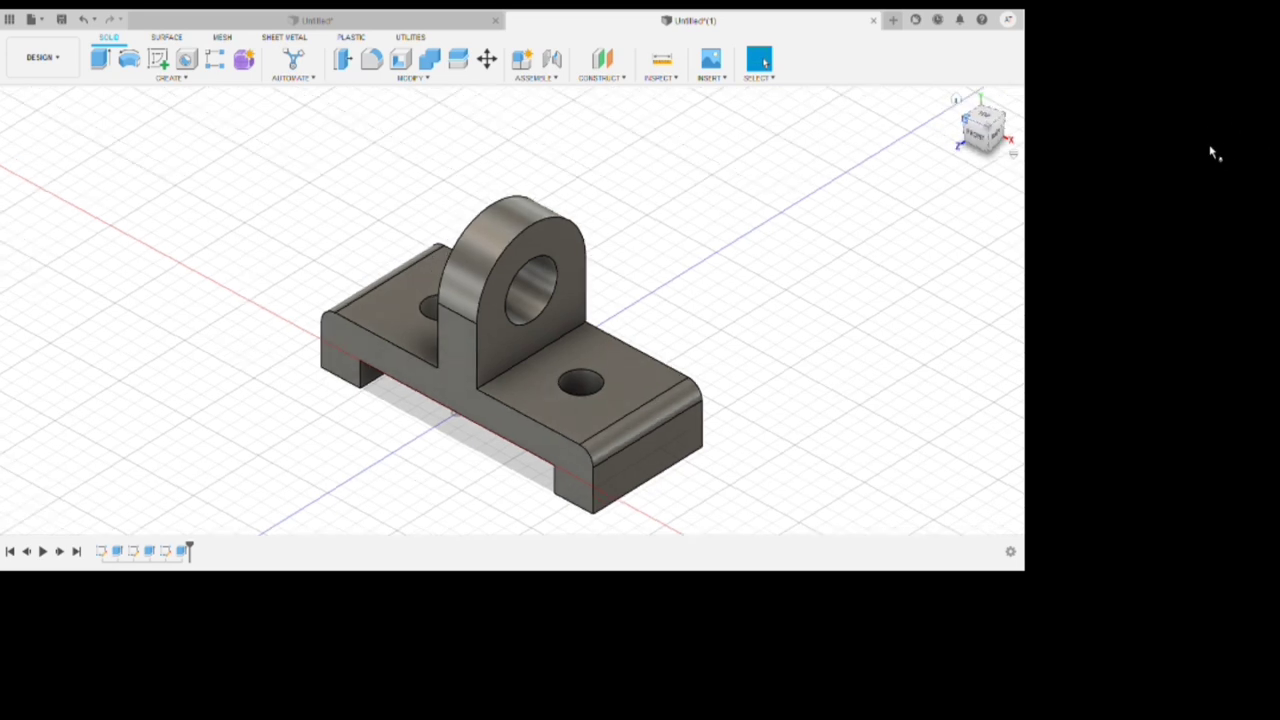